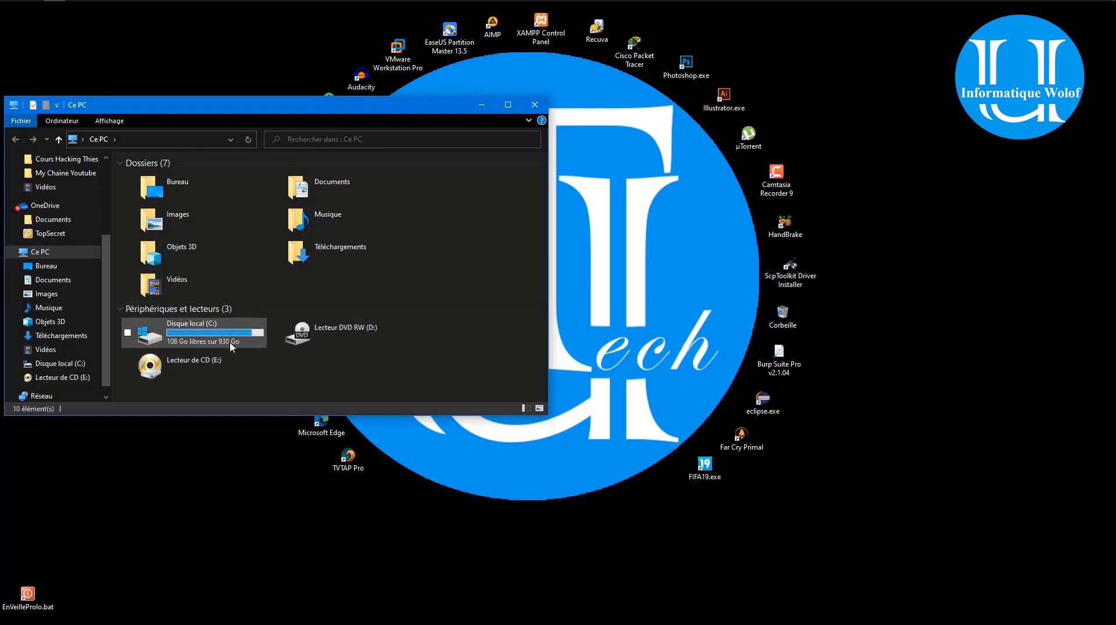
Close the open Ce PC window, reopen File Explorer on Ce PC and maximize it
mouse_move(237, 342)
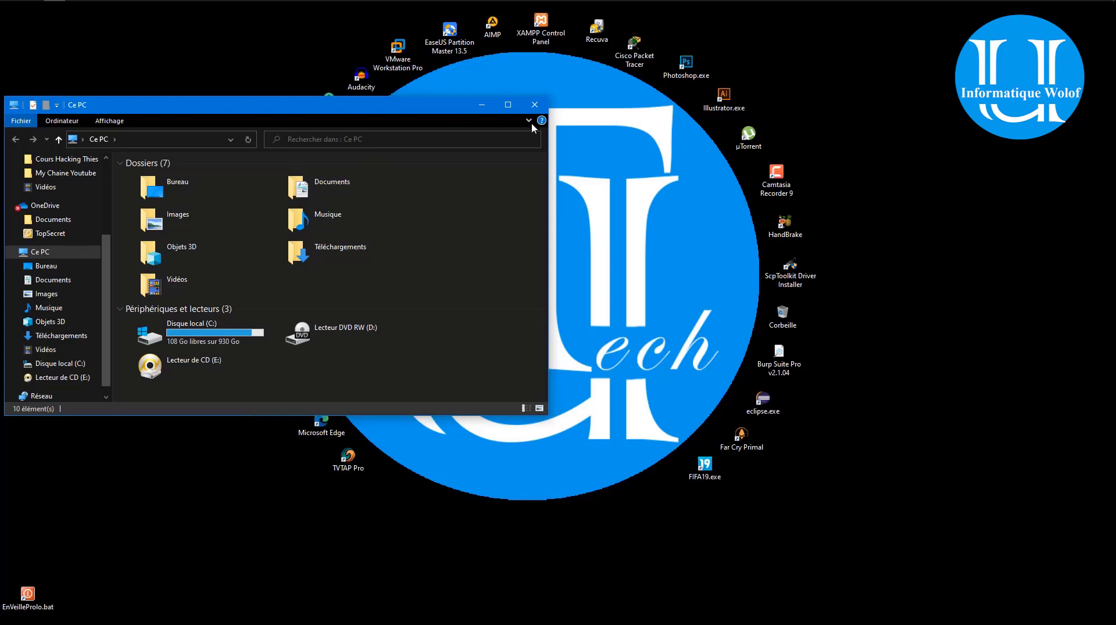
left_click(533, 105)
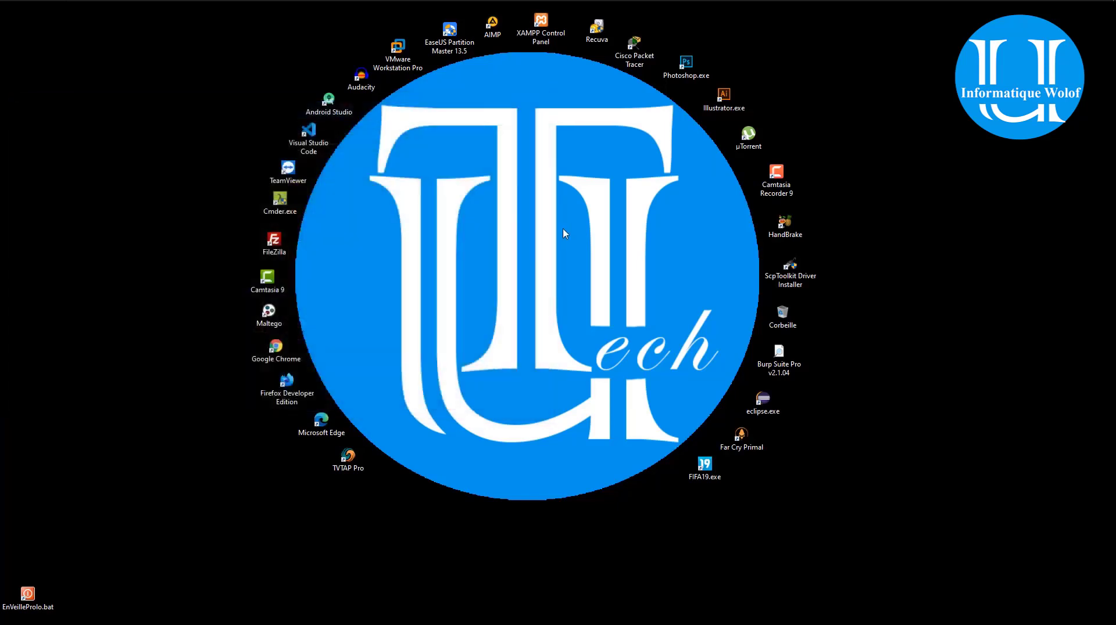
key("super+e")
left_click_drag(340, 109, 794, 154)
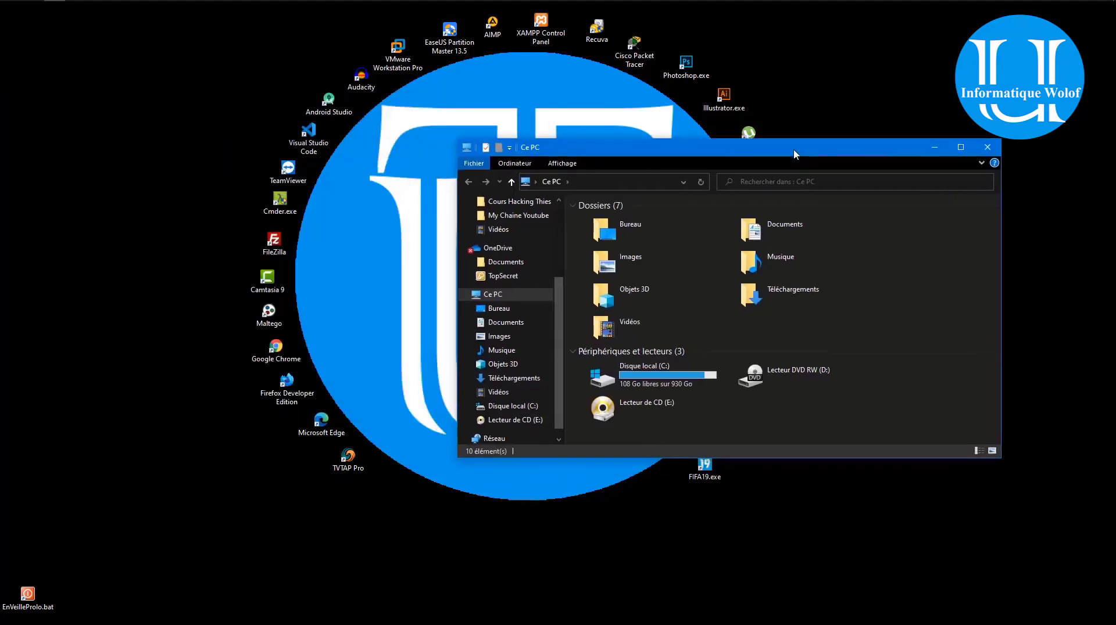
double_click(795, 152)
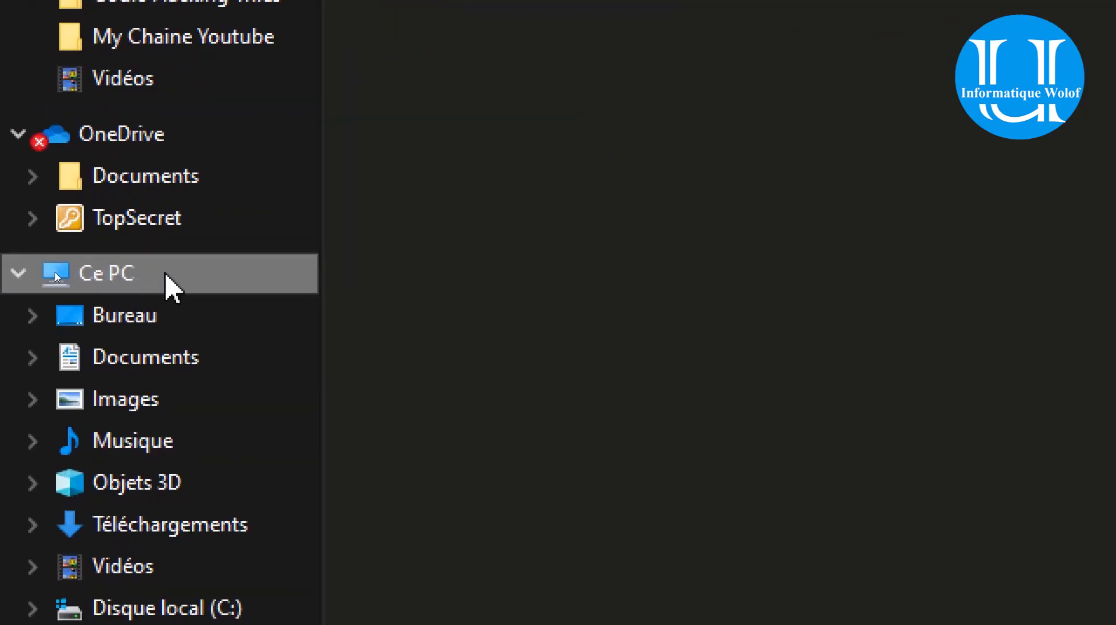
Open the management console for Ce PC, show Gestion des disques and place the window clear of the drive list
right_click(166, 274)
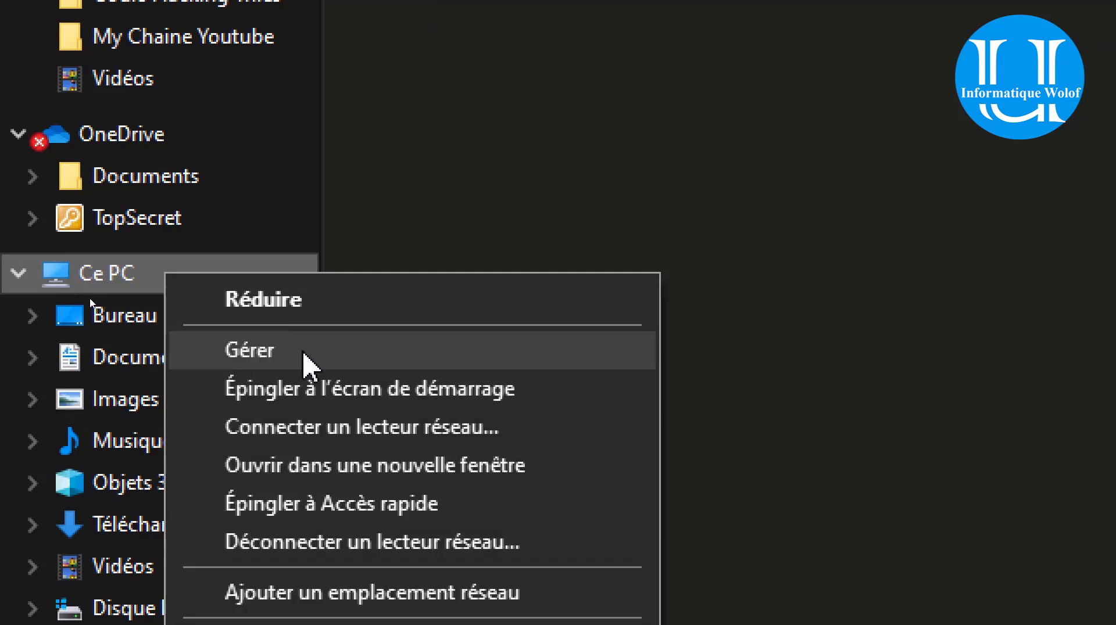
left_click(287, 365)
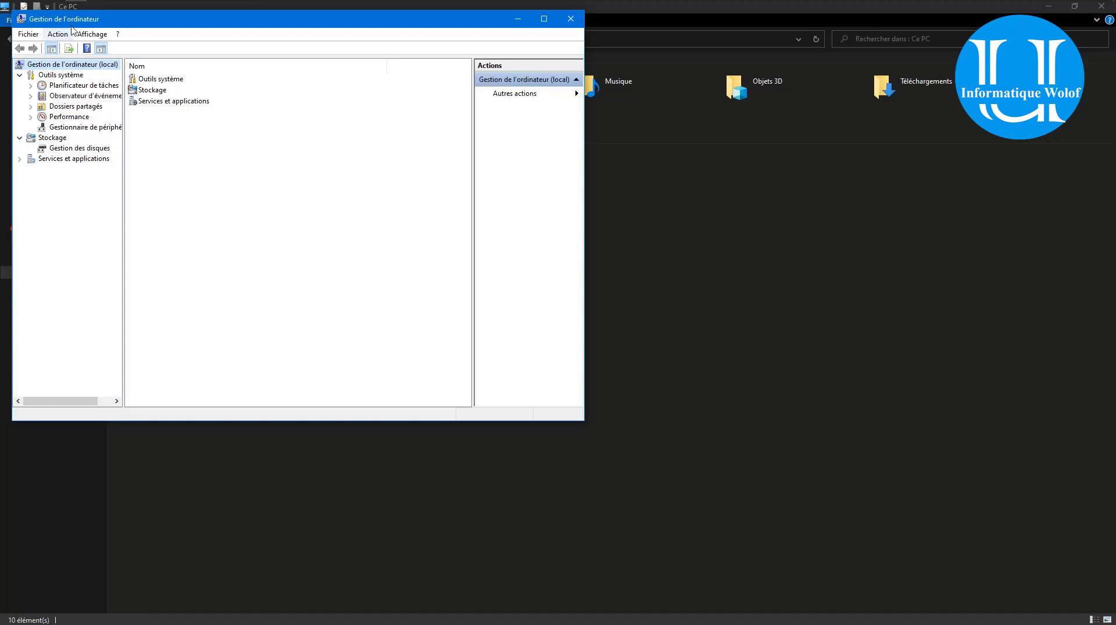
left_click_drag(74, 22, 290, 146)
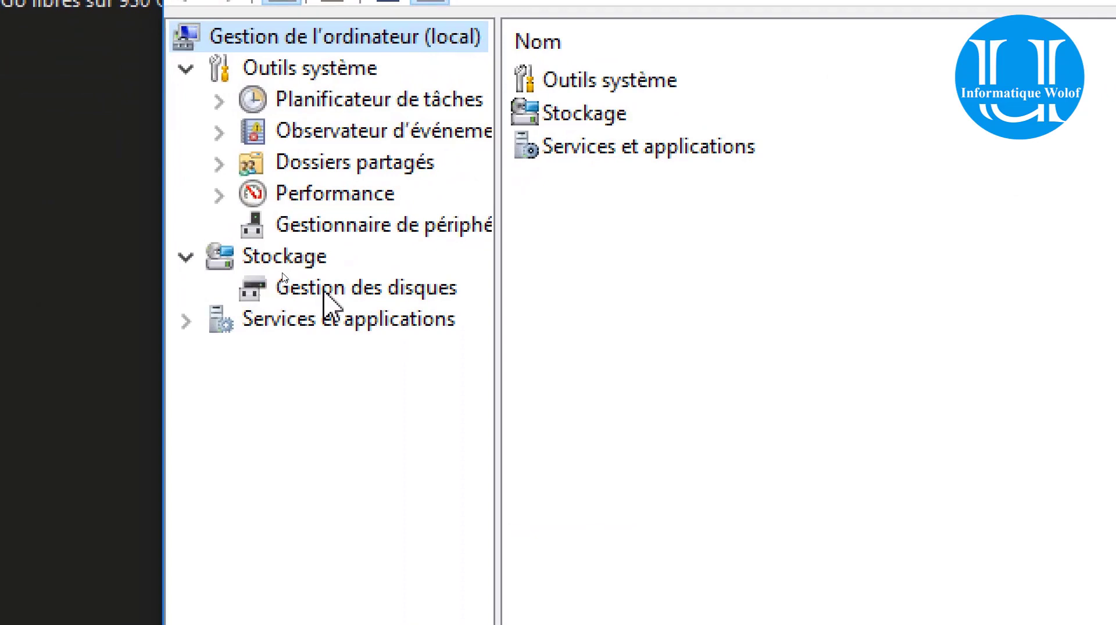
left_click(299, 289)
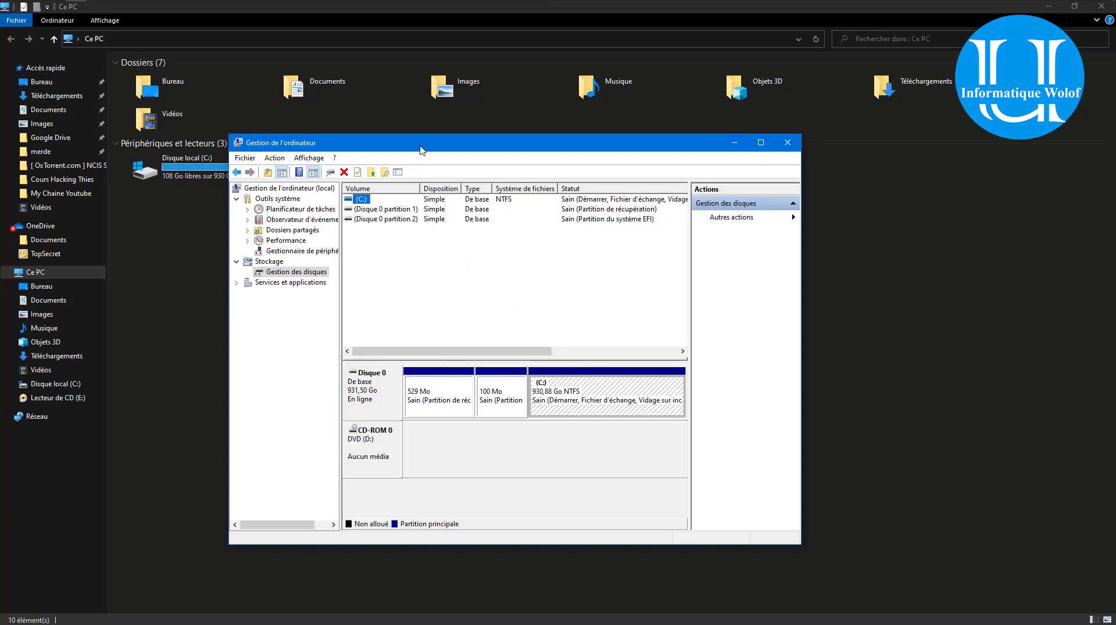
left_click_drag(420, 150, 565, 184)
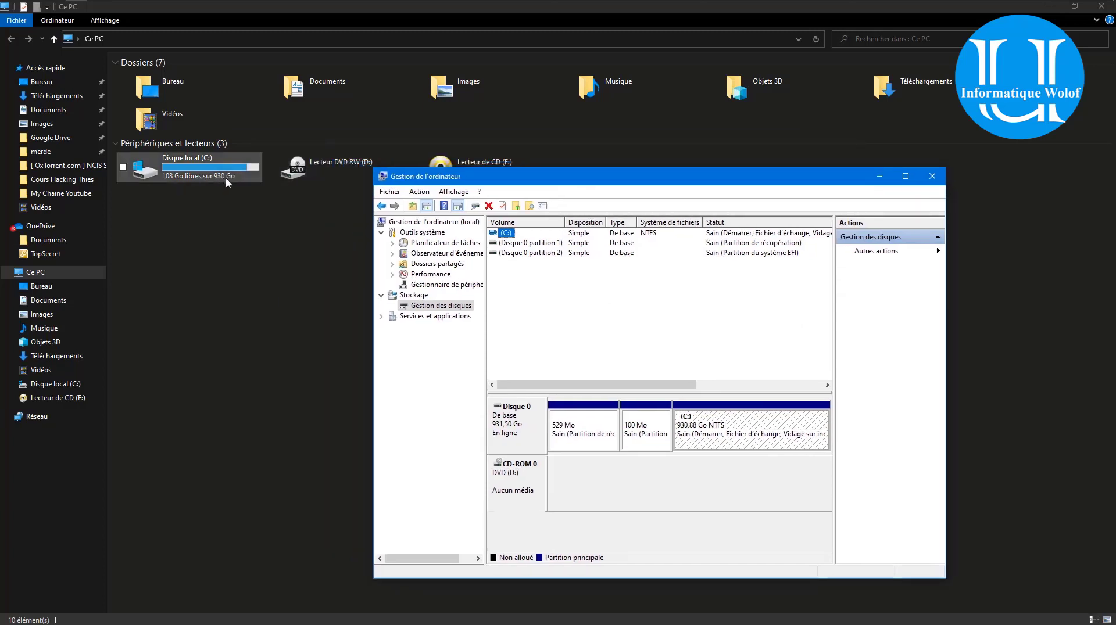
Shrink the C: volume on Disque 0 by 2000 Mo
right_click(753, 423)
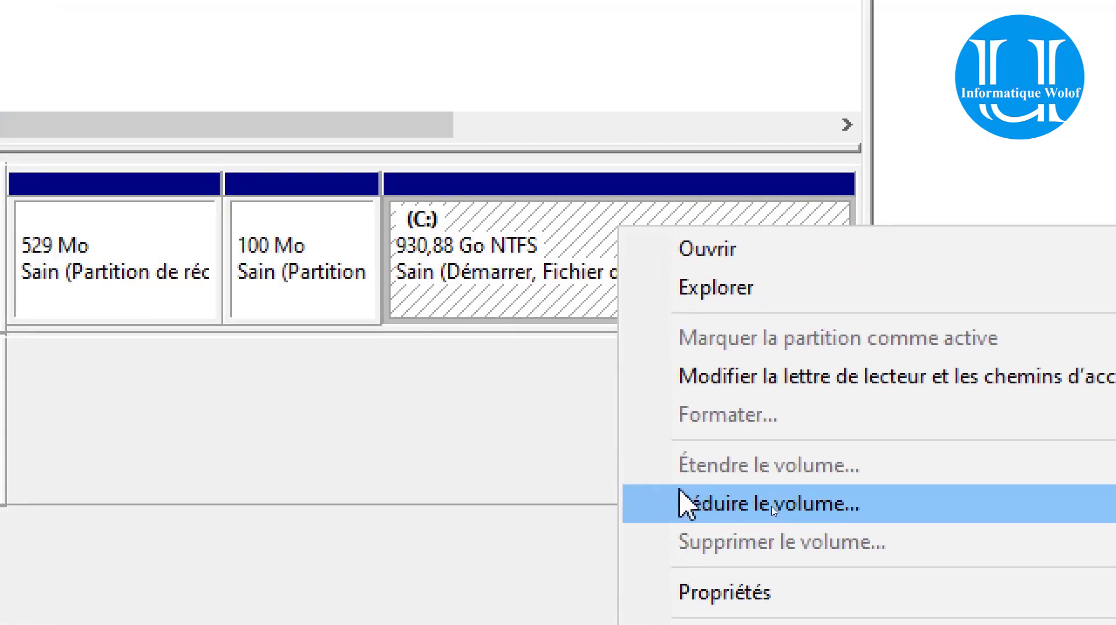
left_click(687, 504)
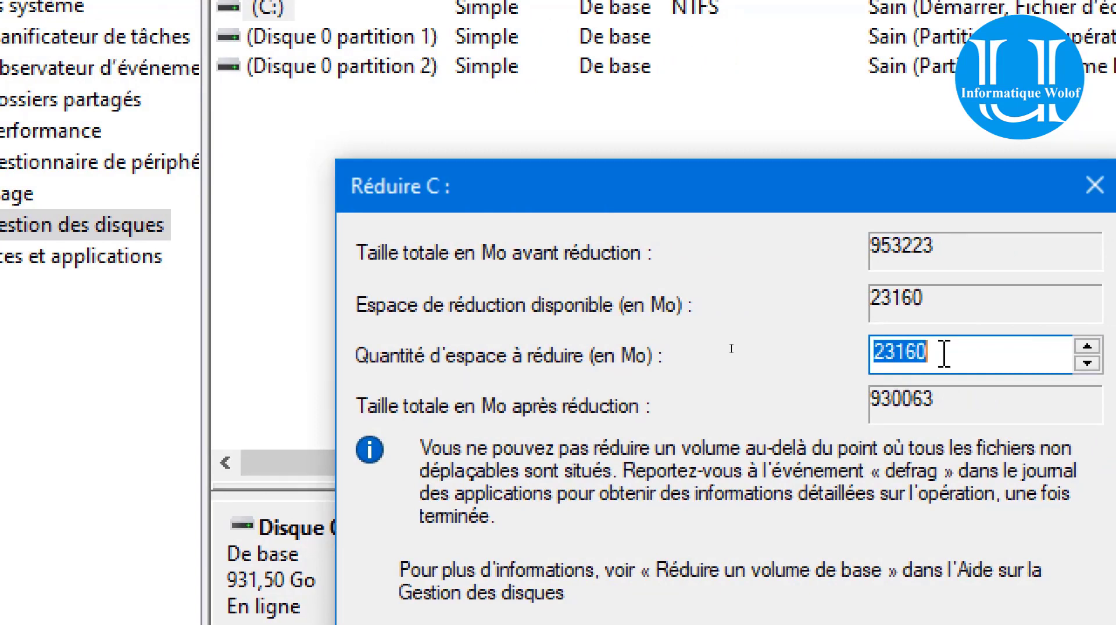
key("BackSpace")
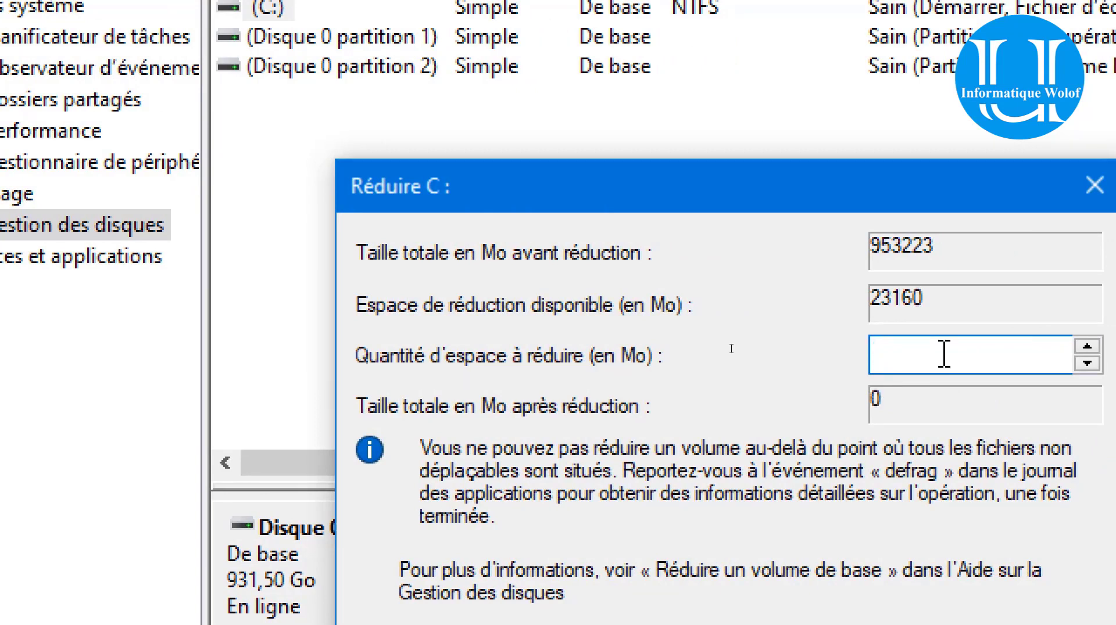
type("1")
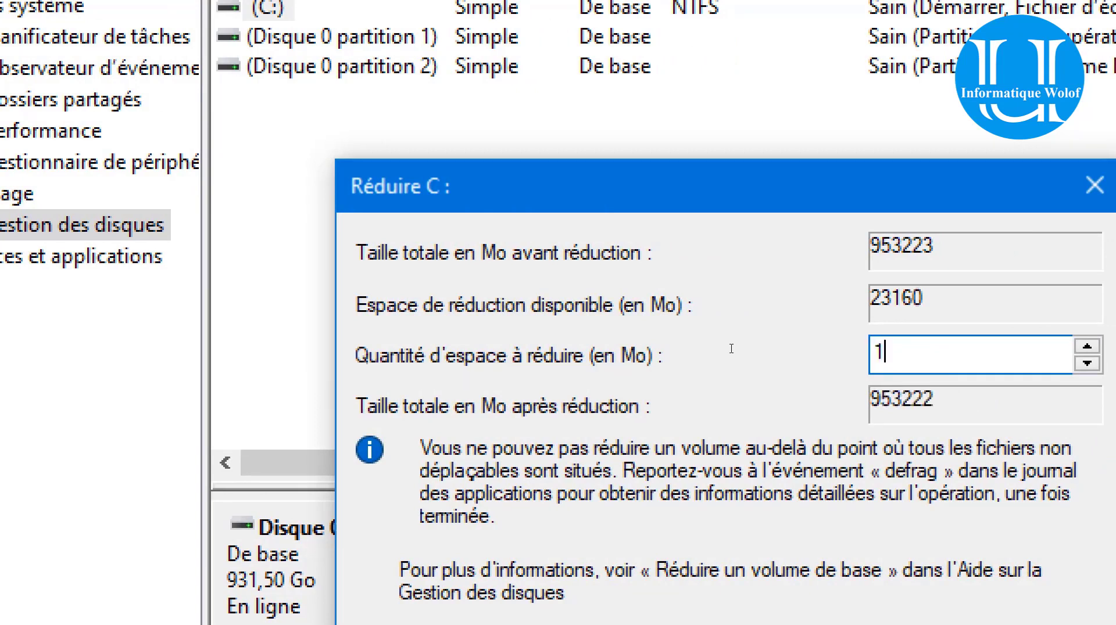
type("000")
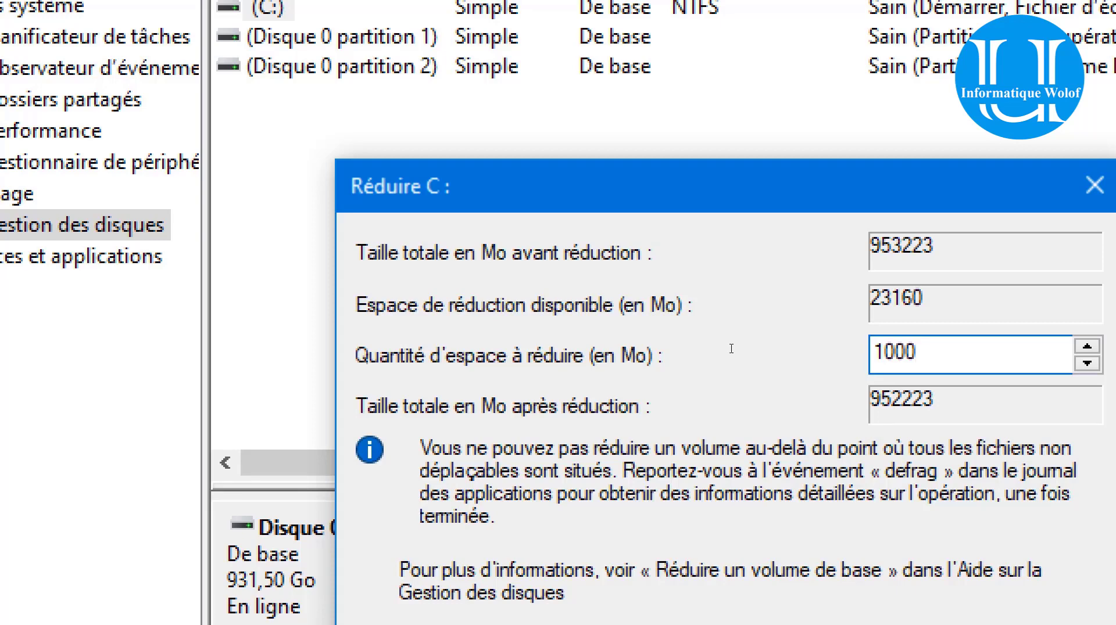
key("BackSpace")
key("BackSpace")
key("BackSpace")
key("BackSpace")
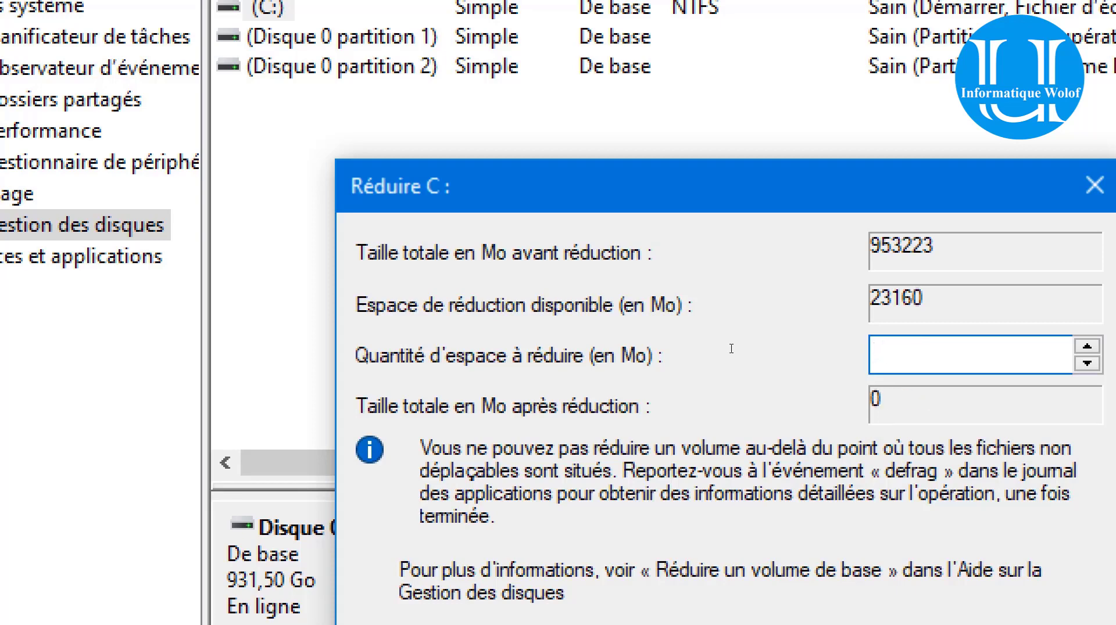
type("2000")
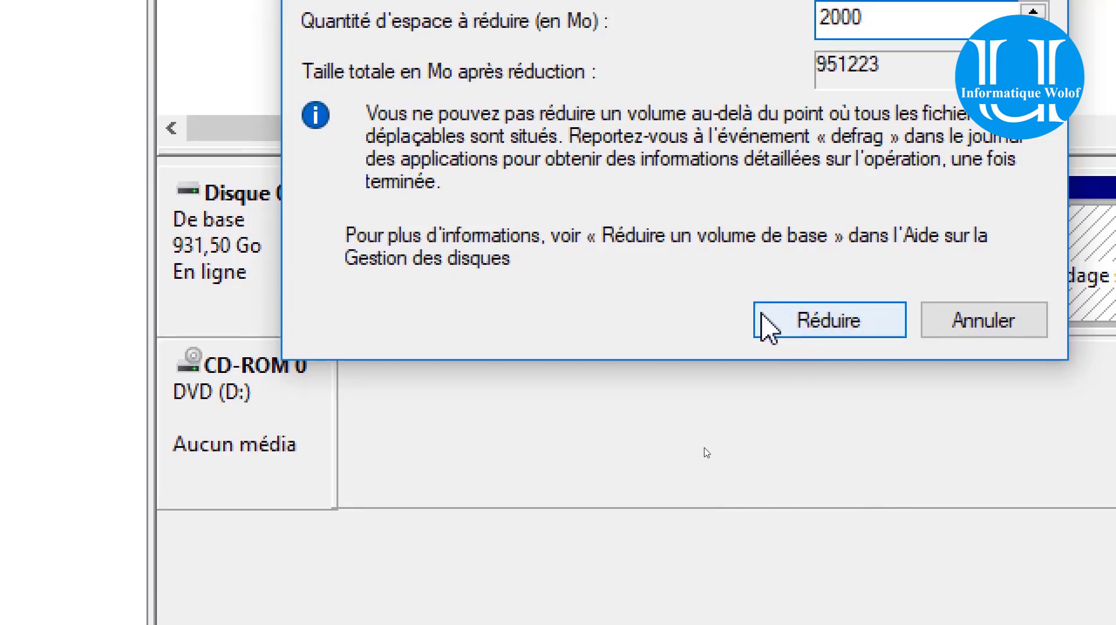
left_click(821, 328)
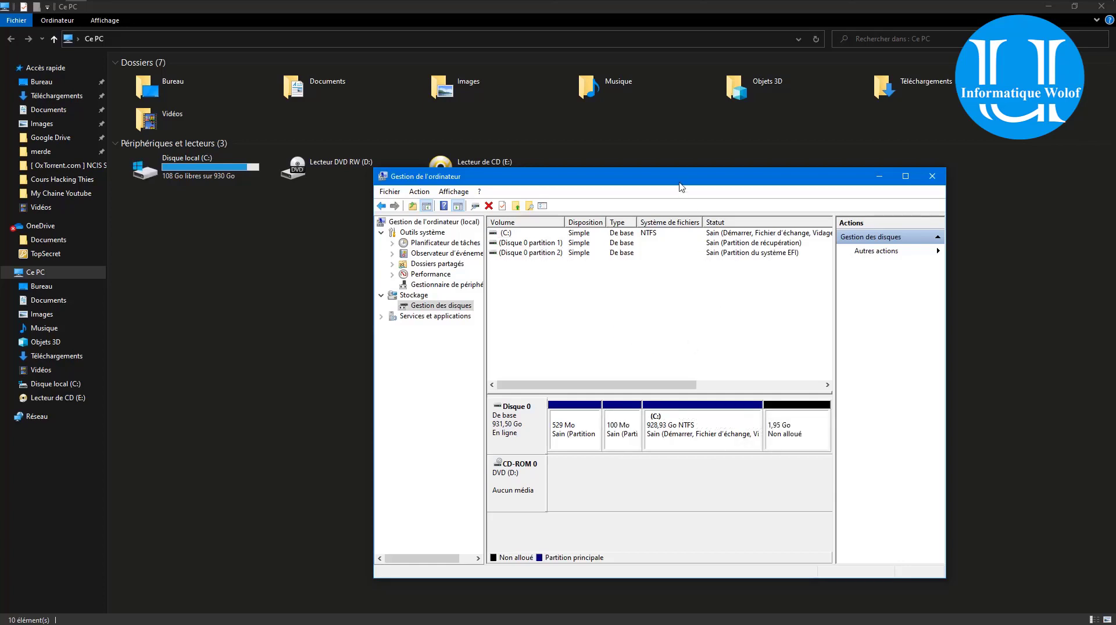
Refresh the Ce PC view to check the size of drive C:, and return to Gestion de l'ordinateur
left_click_drag(697, 182, 640, 184)
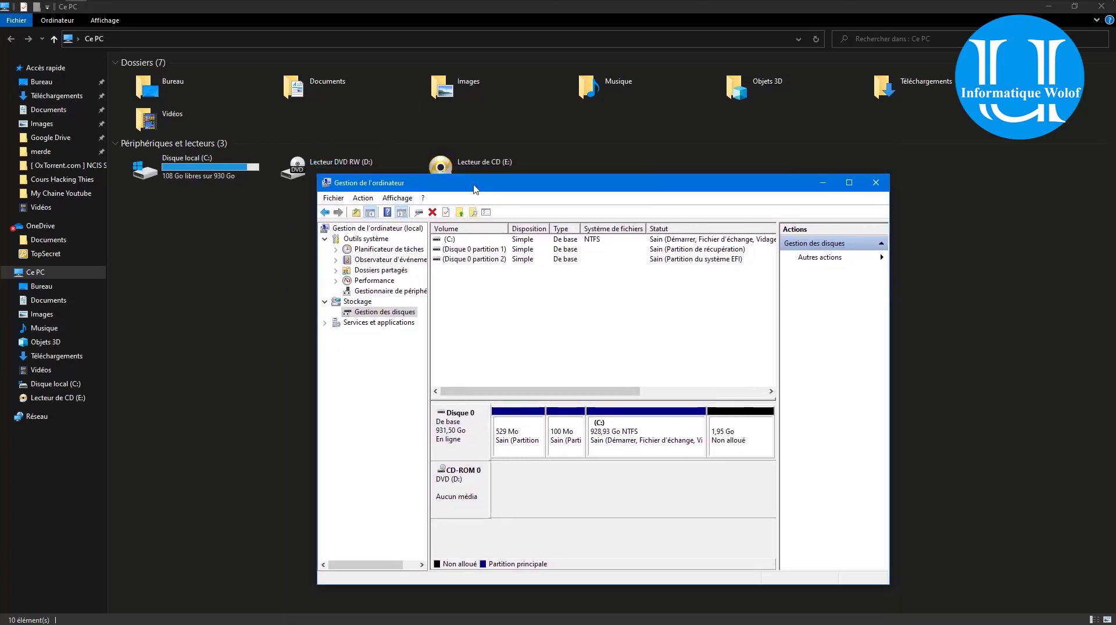
left_click_drag(475, 187, 671, 204)
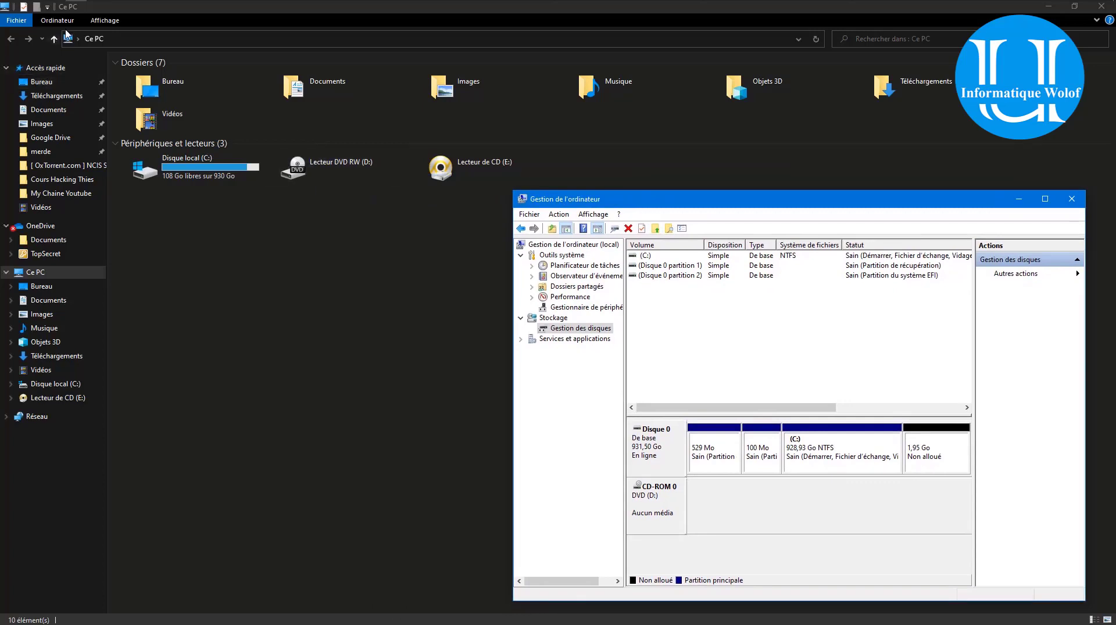
left_click(816, 39)
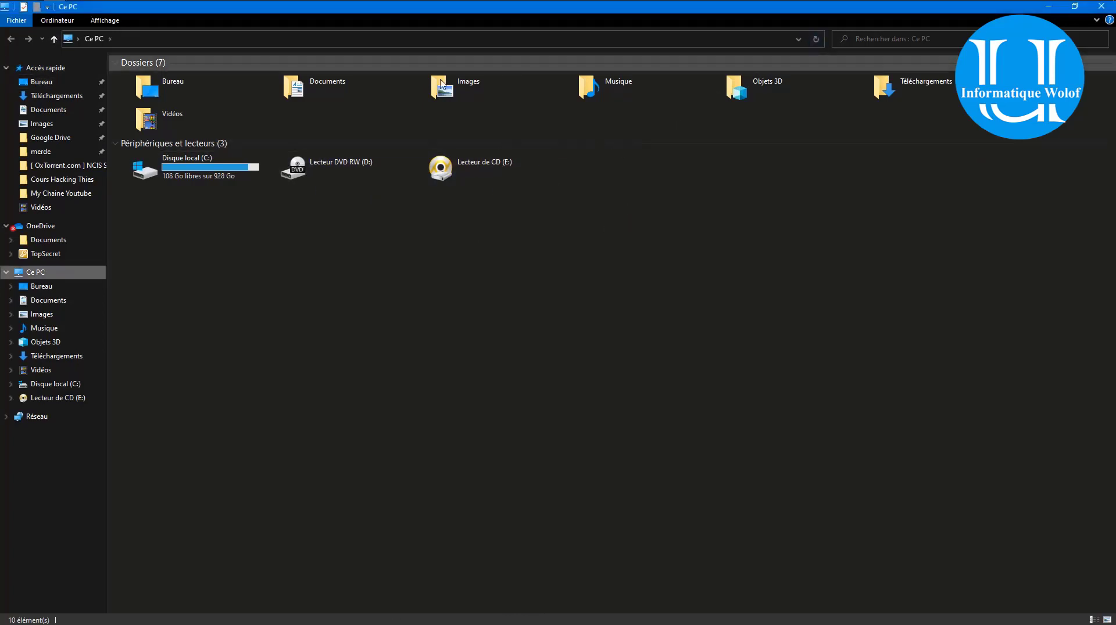
left_click(76, 7)
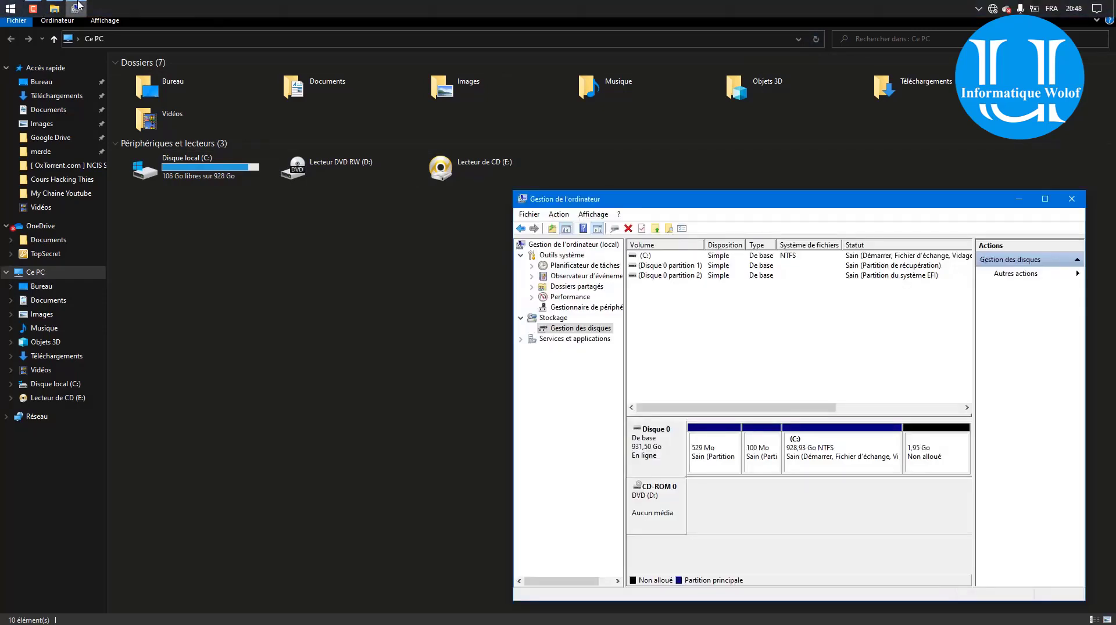
right_click(940, 455)
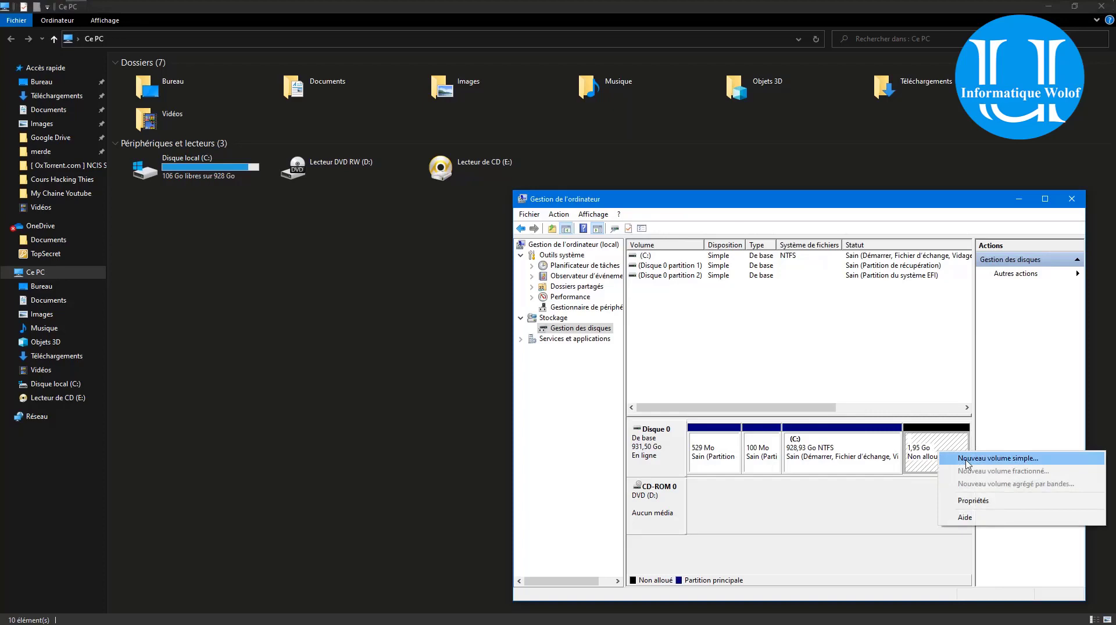
left_click(927, 453)
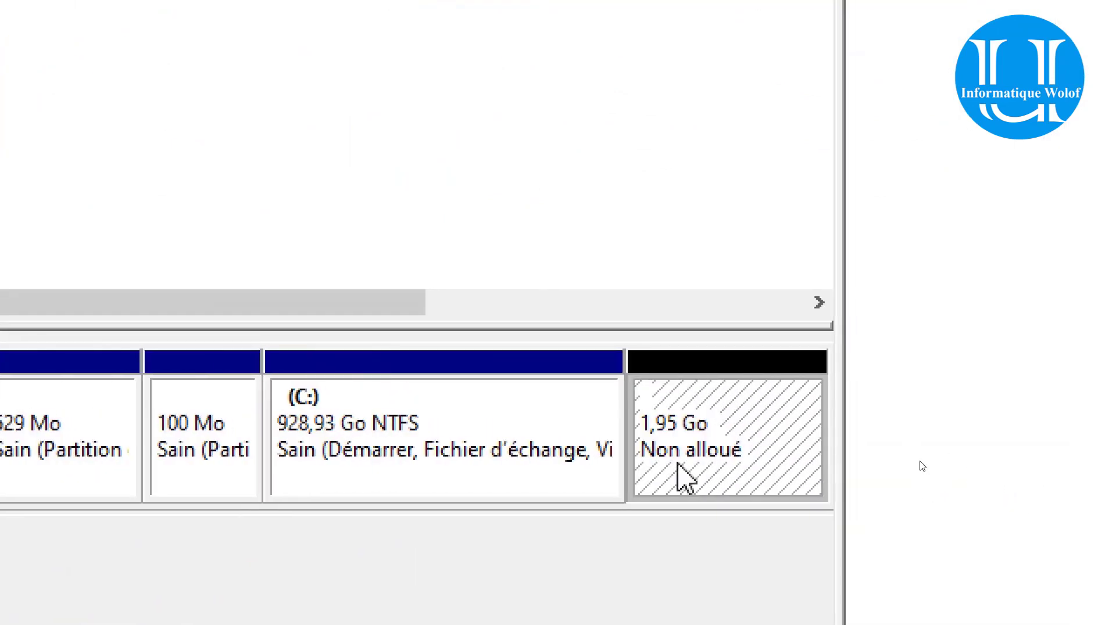
right_click(678, 464)
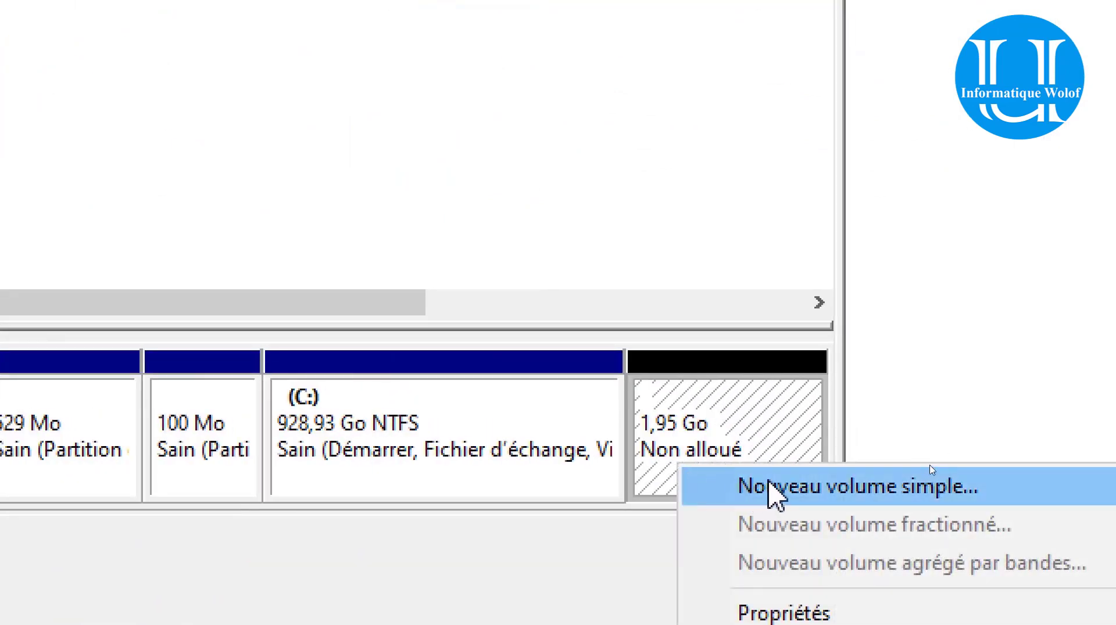
left_click(860, 485)
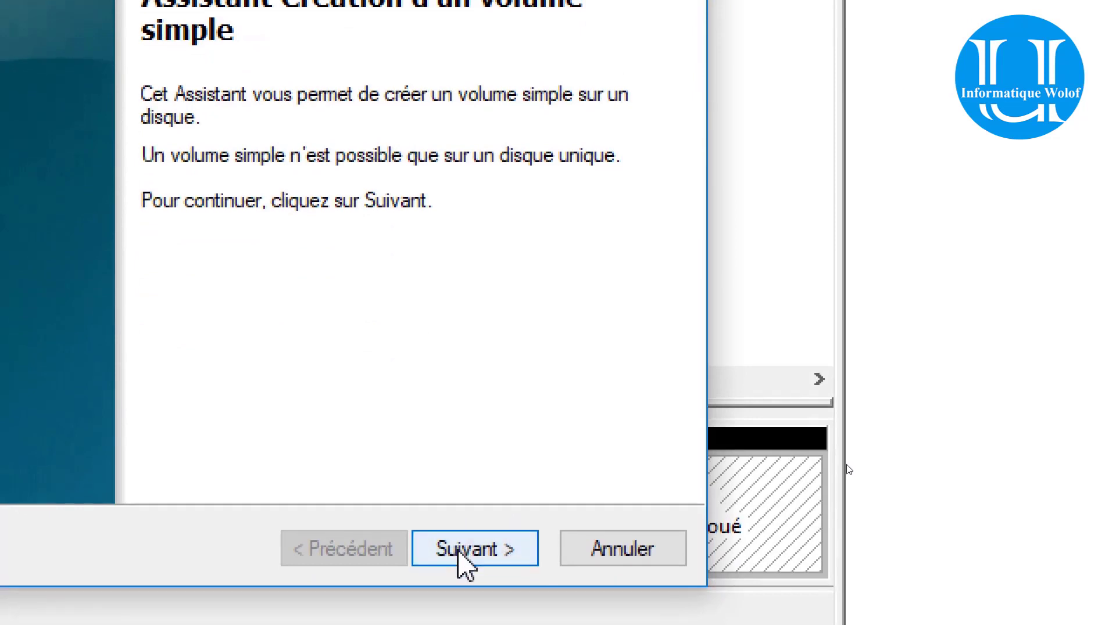
left_click(459, 551)
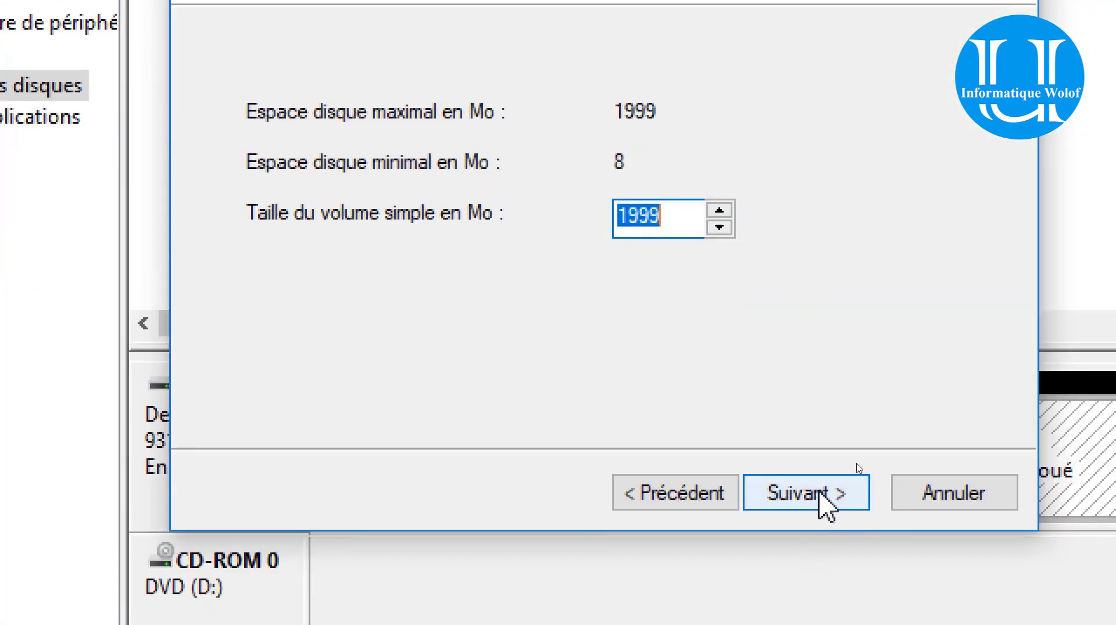
left_click(825, 501)
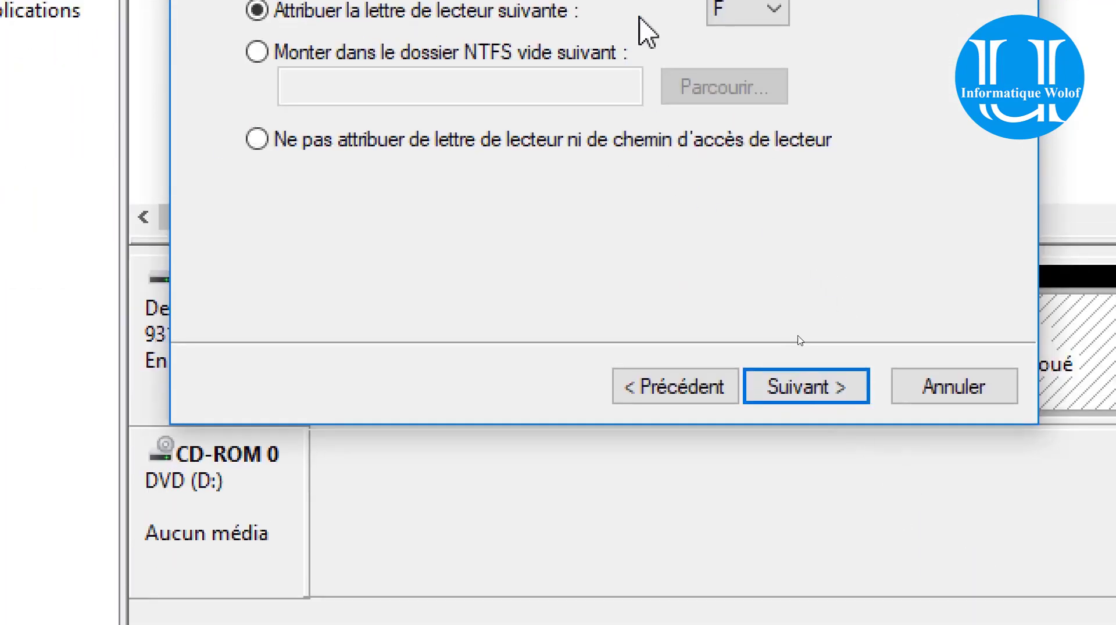
left_click(735, 91)
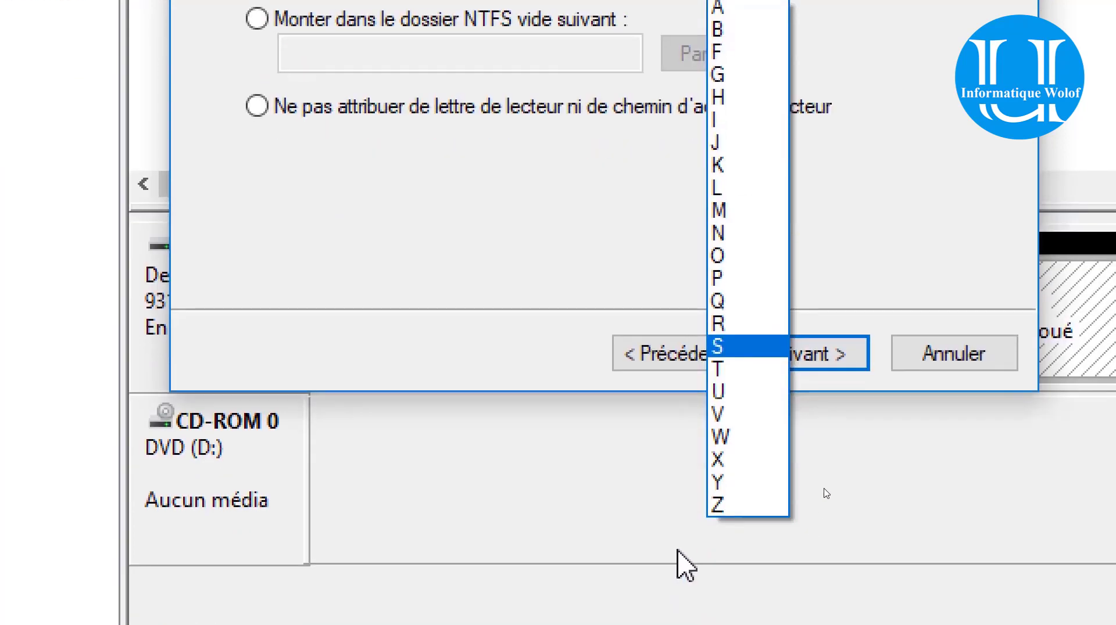
left_click(734, 392)
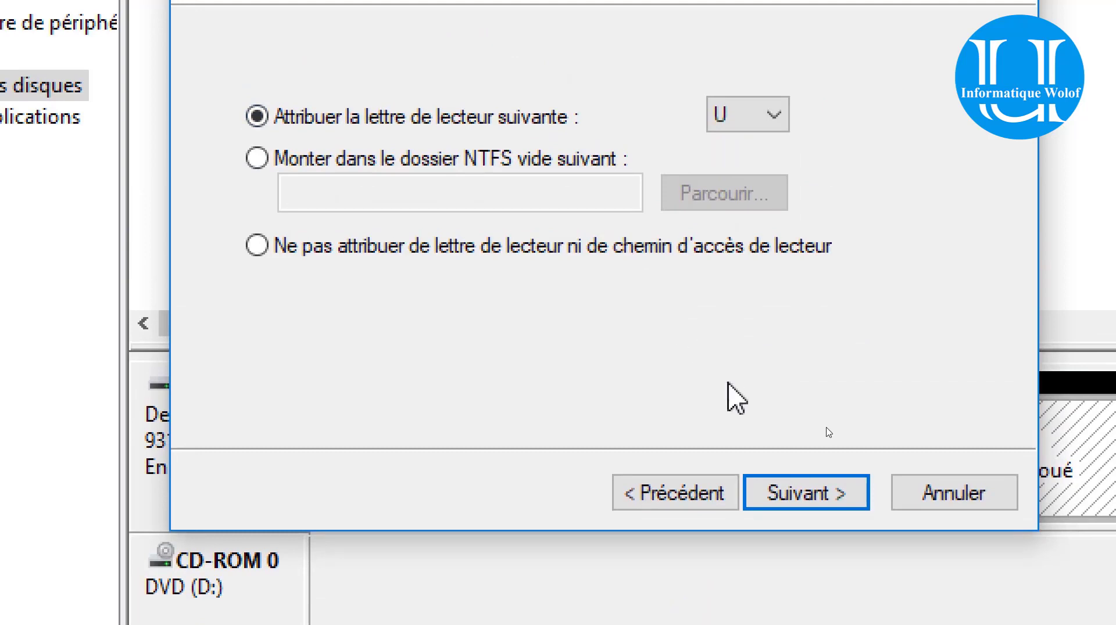
left_click(811, 506)
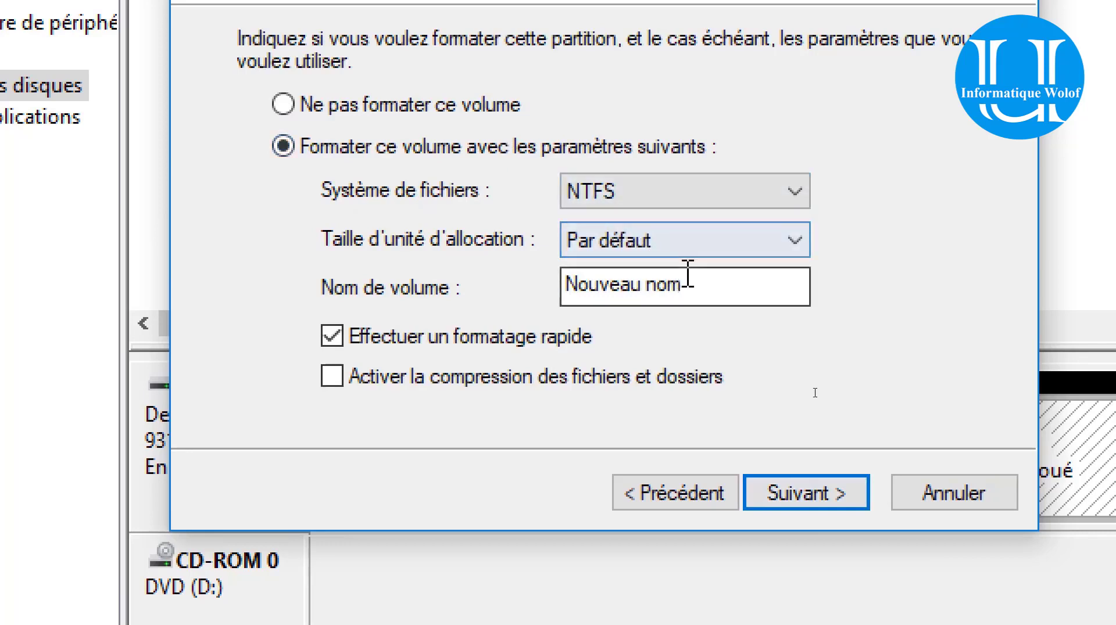
left_click_drag(698, 283, 517, 242)
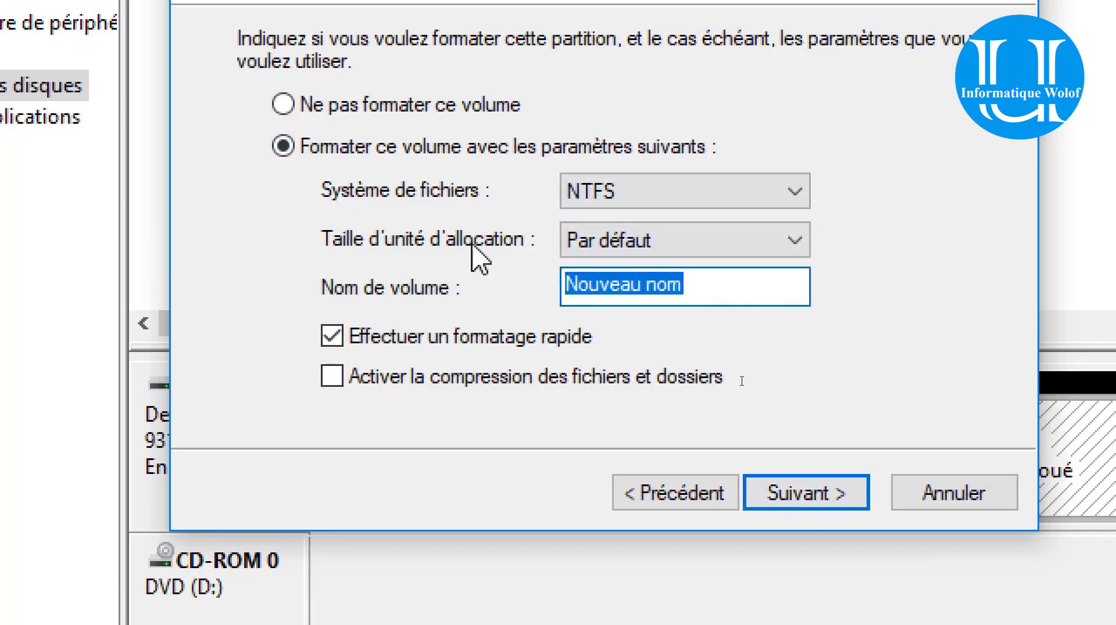
type("u")
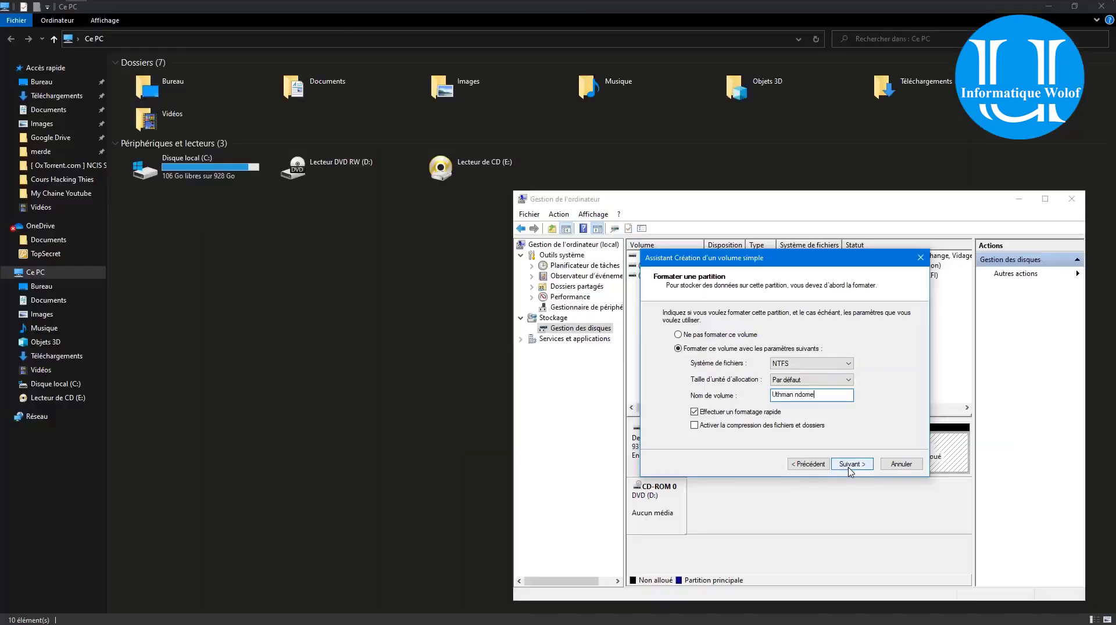
left_click(819, 465)
left_click(820, 466)
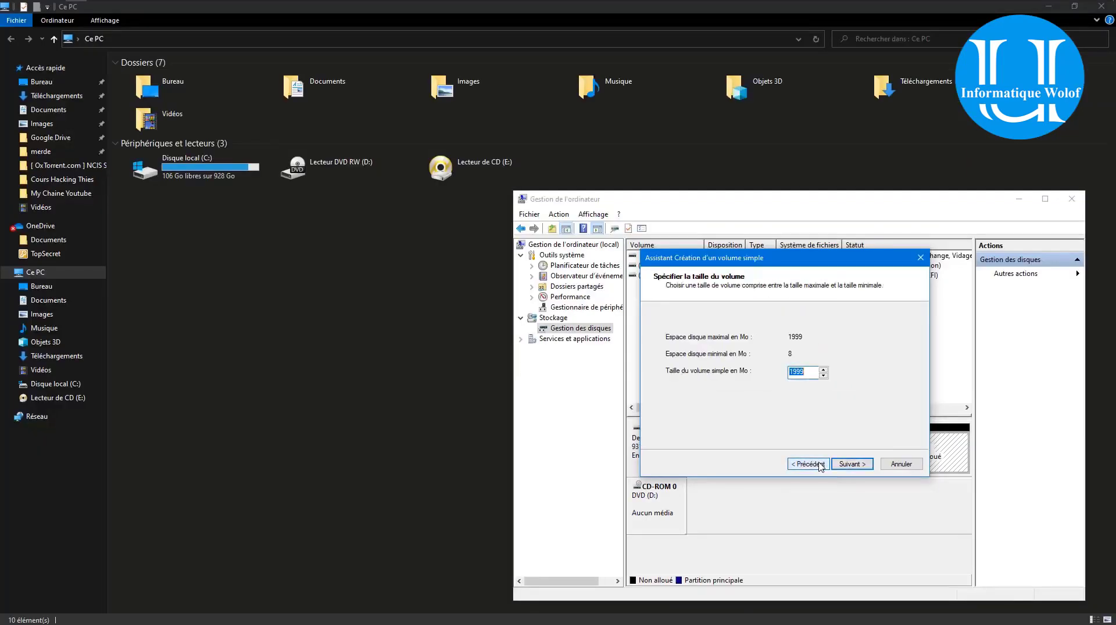
left_click(901, 463)
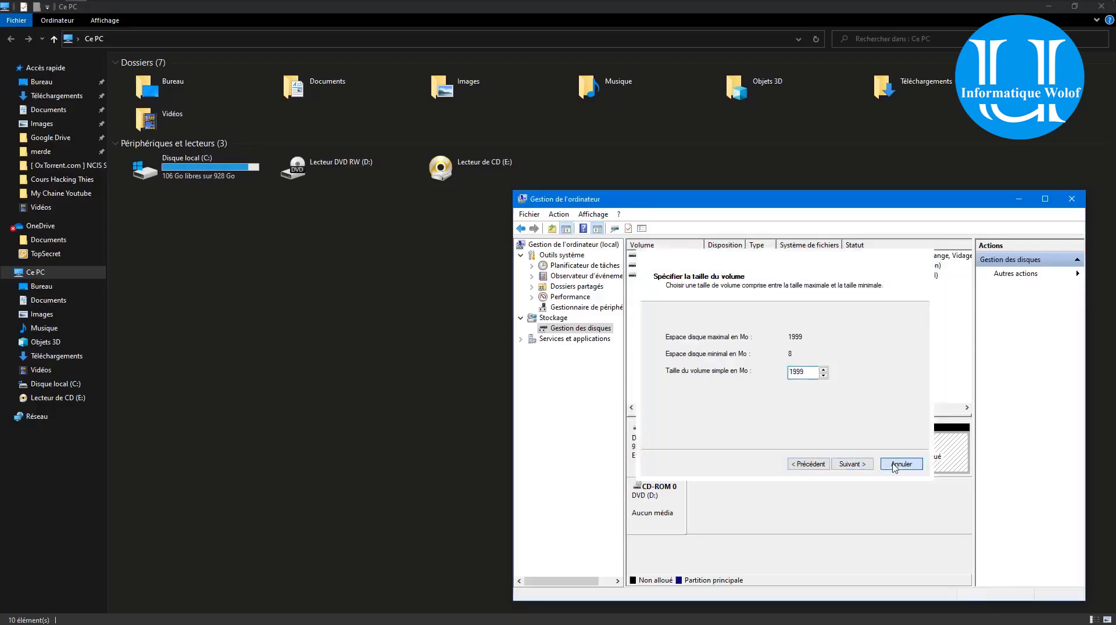
Start creating a new simple volume in the unallocated space of Disque 0 and proceed to the volume size
right_click(928, 460)
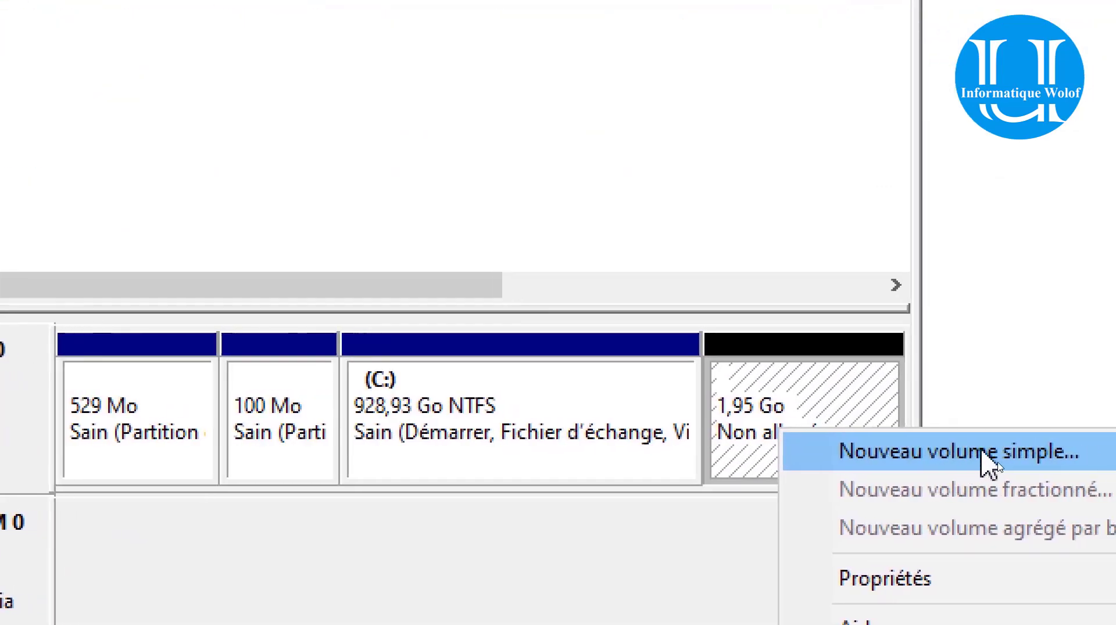
left_click(925, 452)
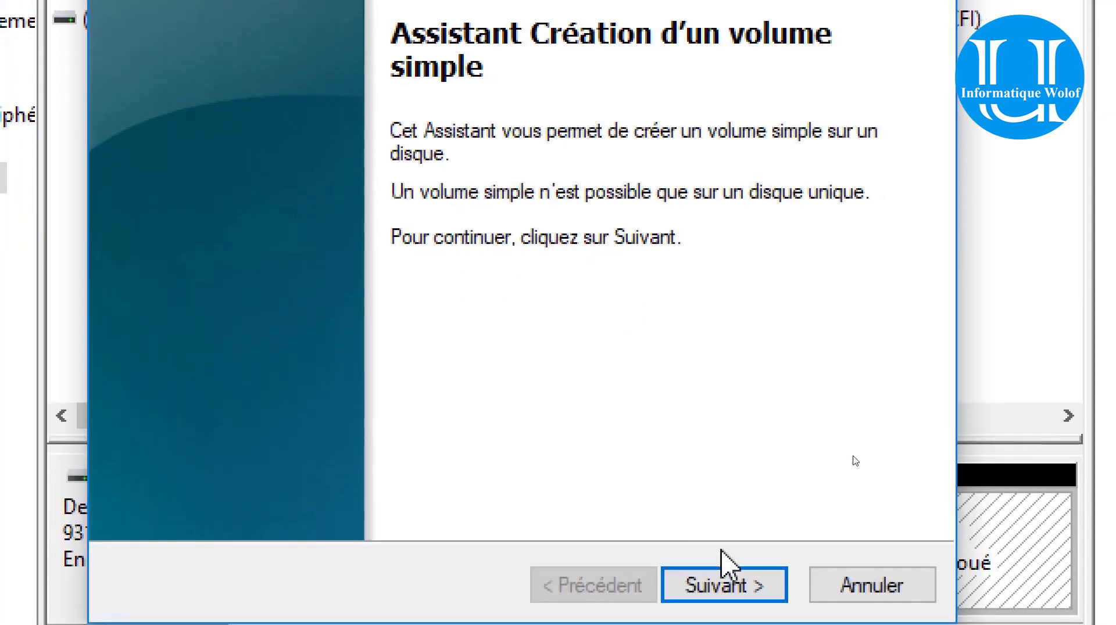
left_click(733, 591)
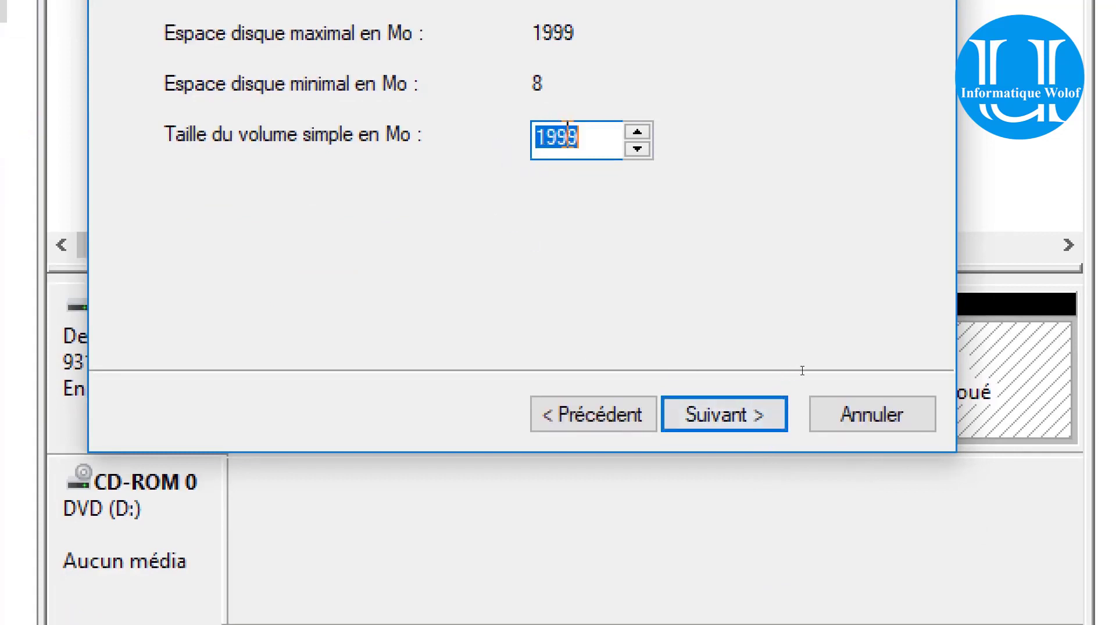
Try simple volume sizes of 1888 Mo and 19999 Mo
key("BackSpace")
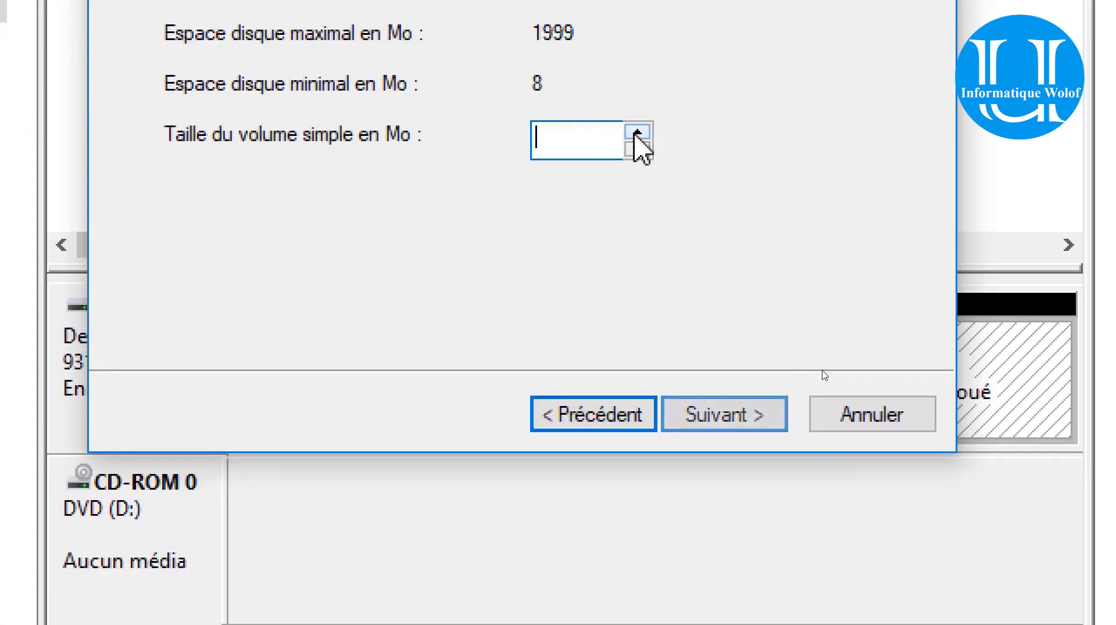
type("1")
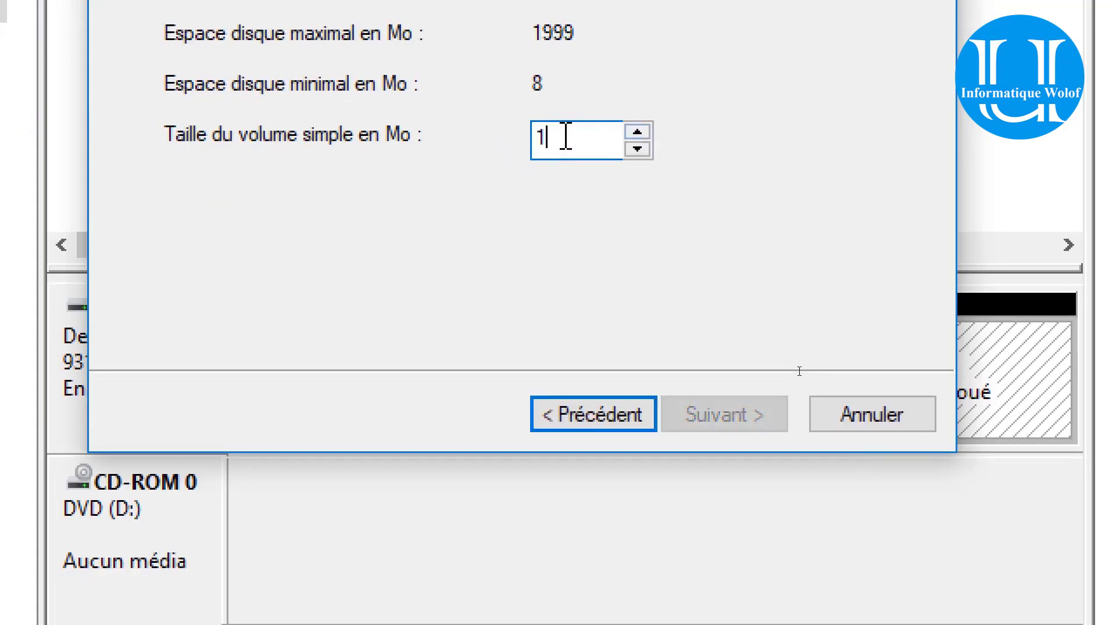
type("888")
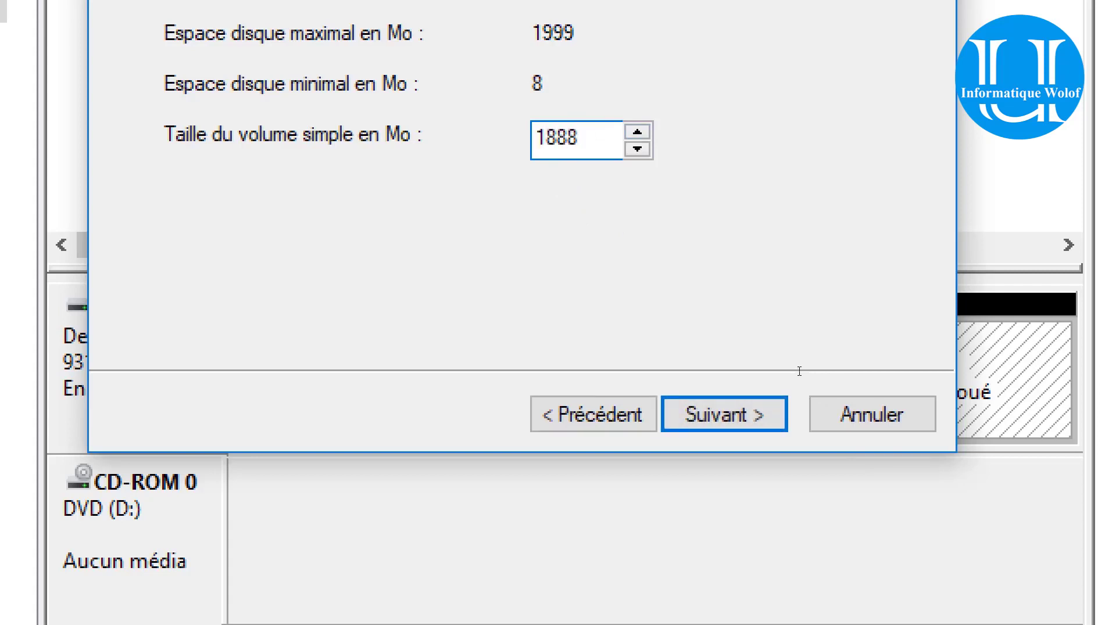
key("BackSpace")
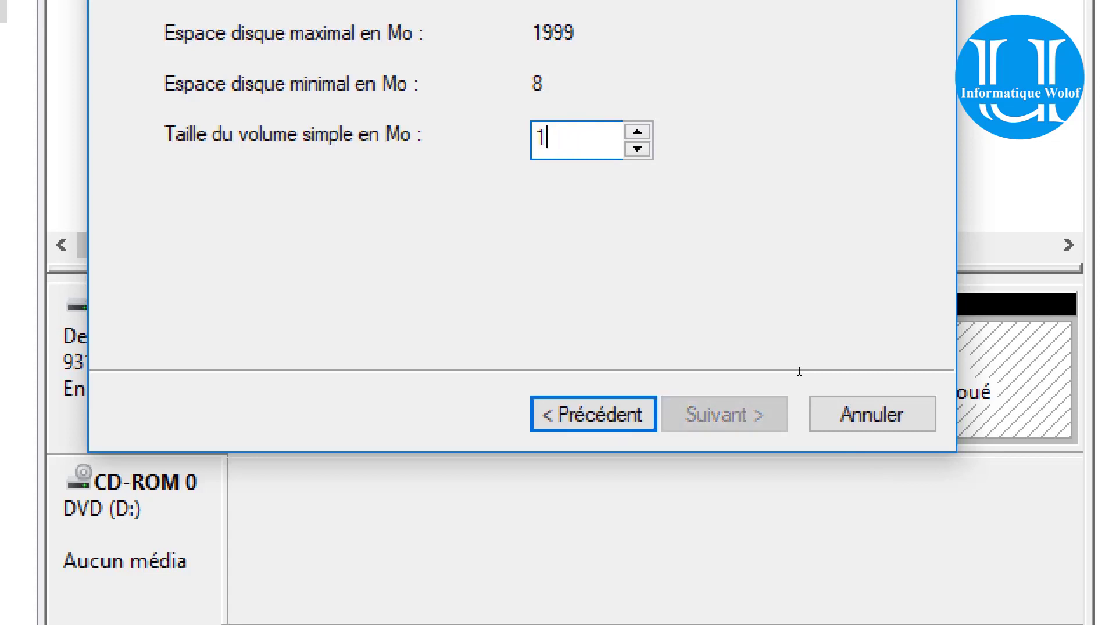
type("9999")
key("Return")
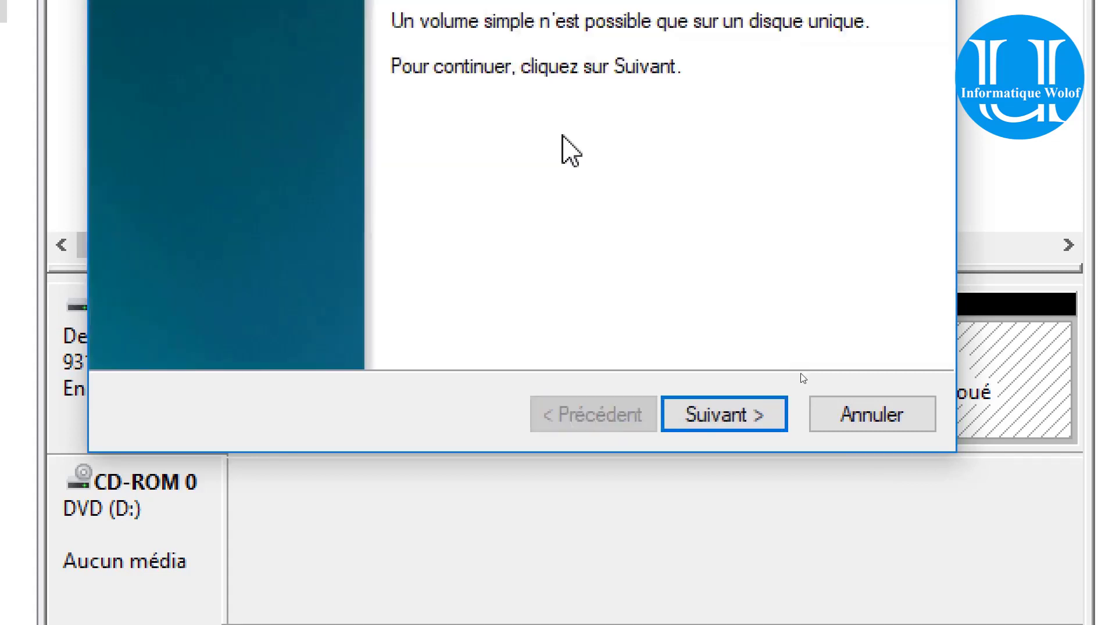
Return to the volume size page, set the simple volume size to 1999 Mo and continue to the drive letter assignment
left_click(715, 413)
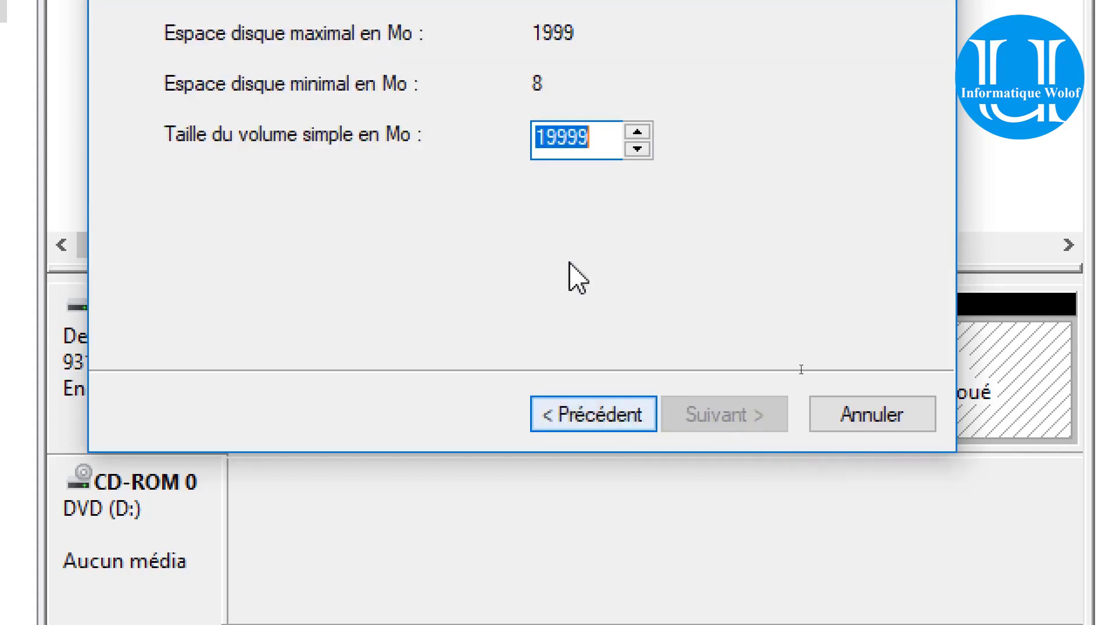
left_click(614, 136)
key("BackSpace")
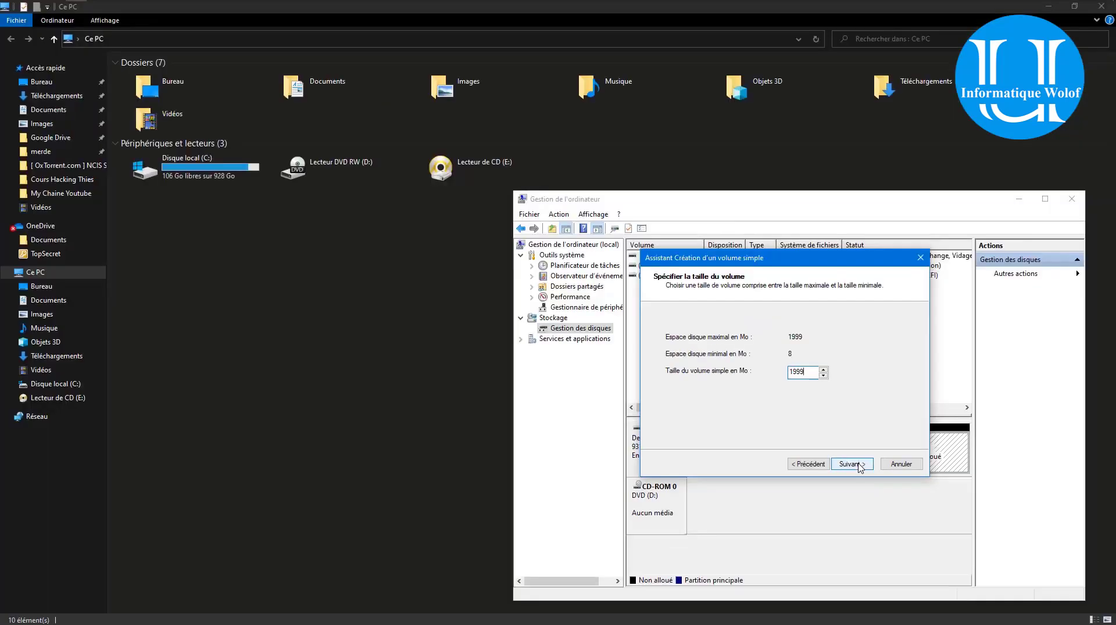
left_click(852, 464)
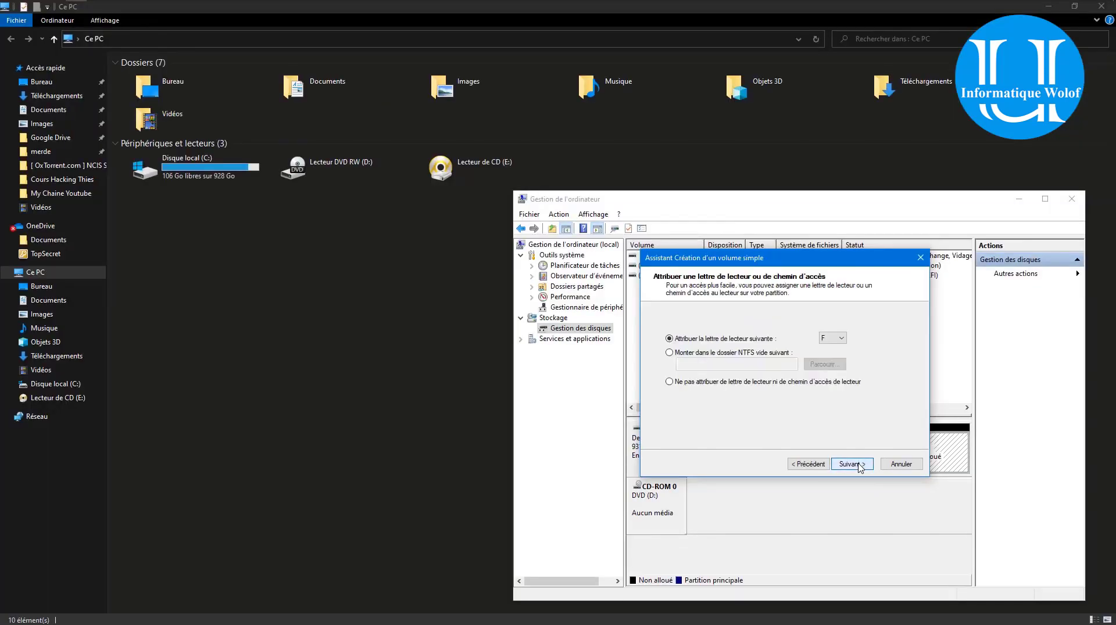
Assign drive letter U to the new volume and continue to the formatting options
left_click(828, 339)
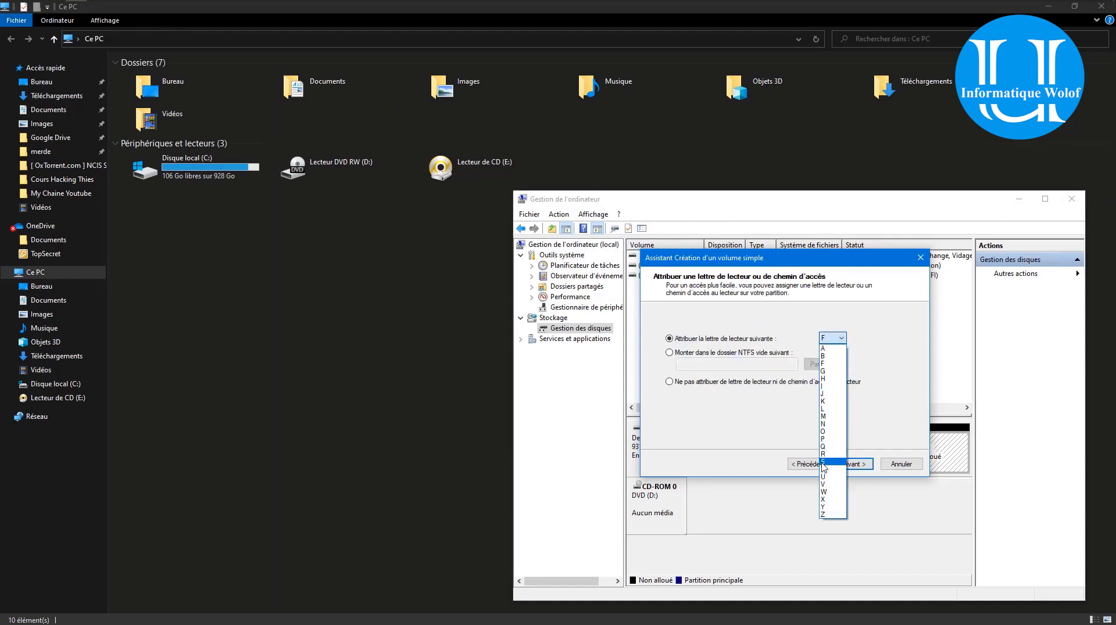
left_click(824, 477)
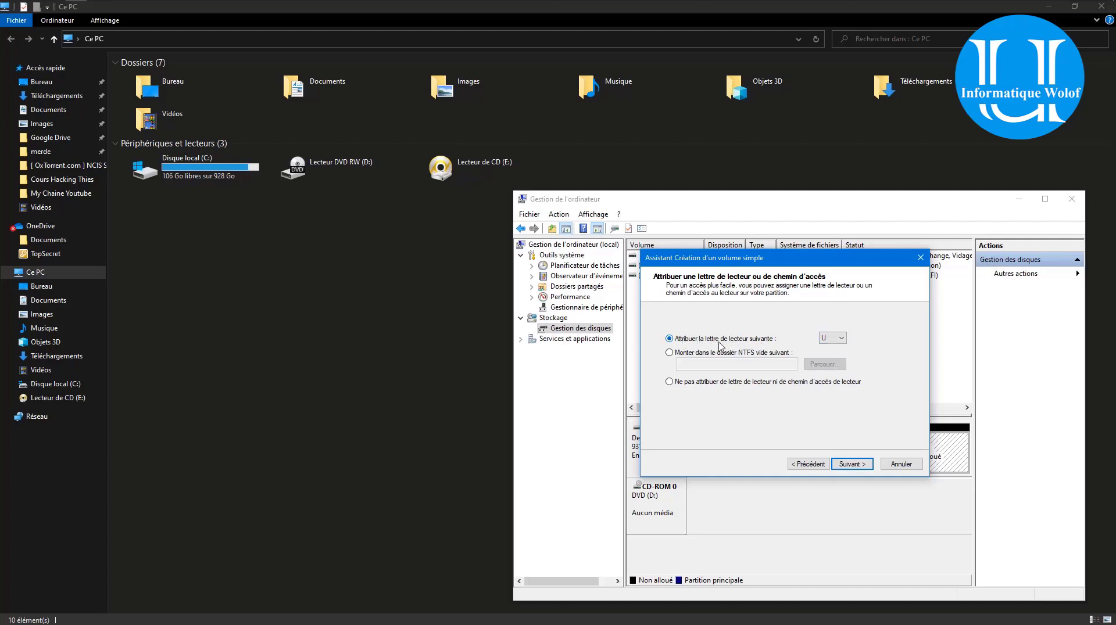
left_click(850, 464)
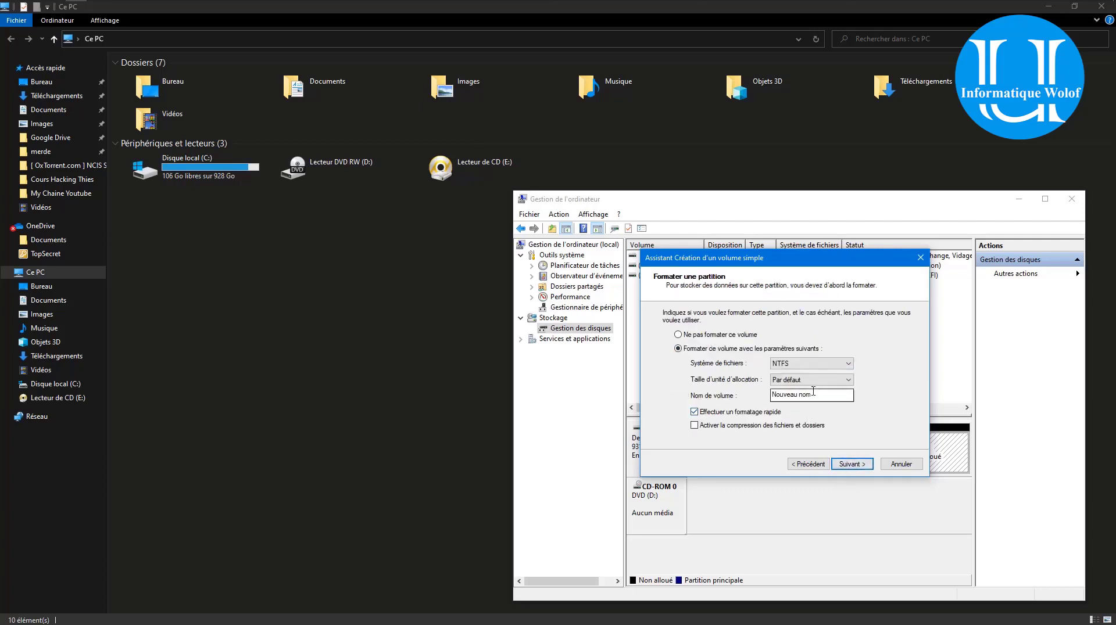
Enter the owner's full name as the volume name, keep NTFS with quick formatting, and finish creating the volume
left_click_drag(812, 393, 723, 395)
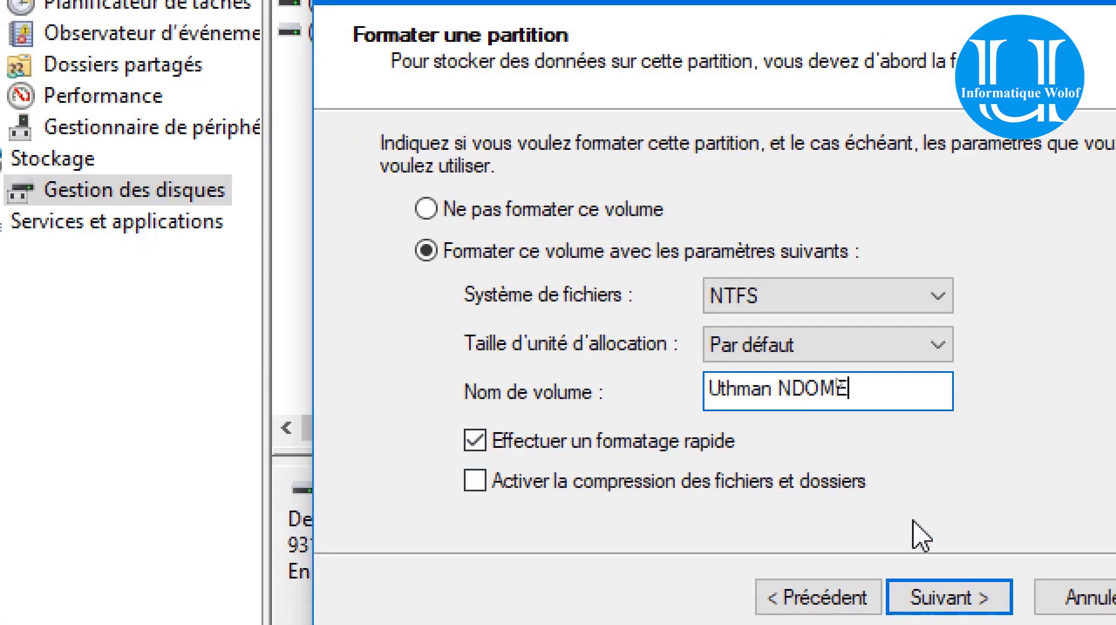
left_click(865, 297)
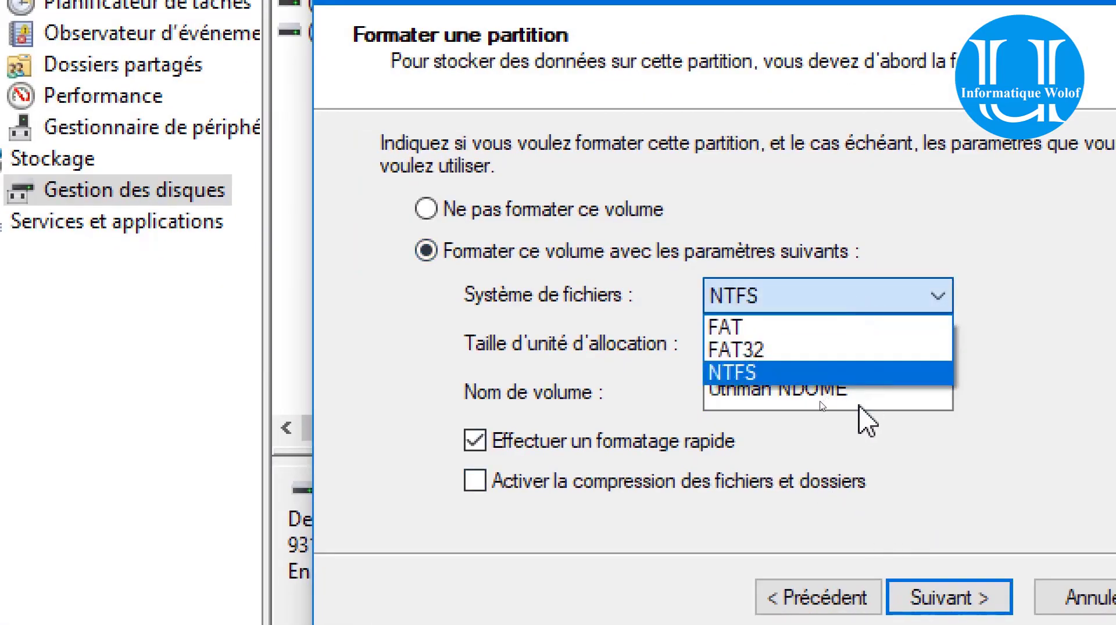
left_click(826, 373)
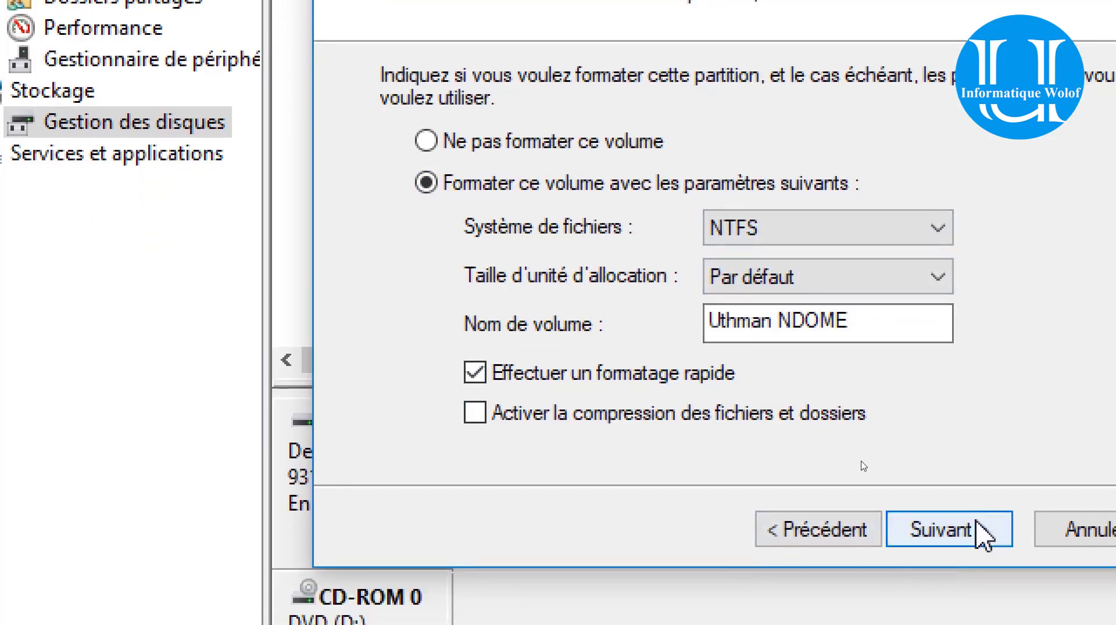
left_click(983, 533)
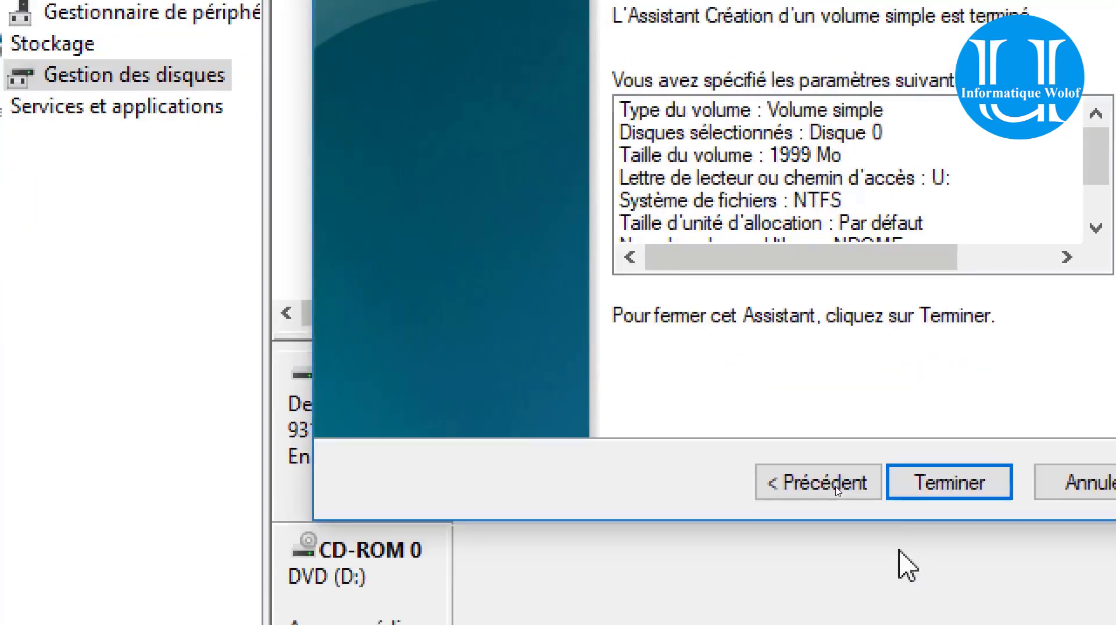
left_click(960, 495)
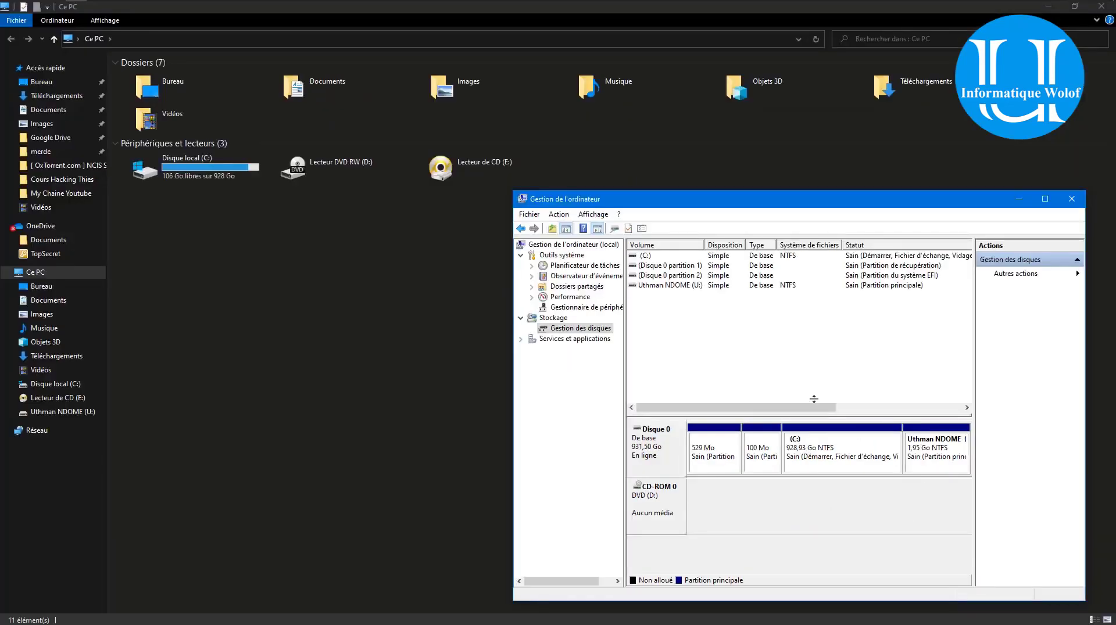
Switch to the Ce PC window, refresh it and examine the capacity of the new U: drive and of drive C:
left_click(496, 340)
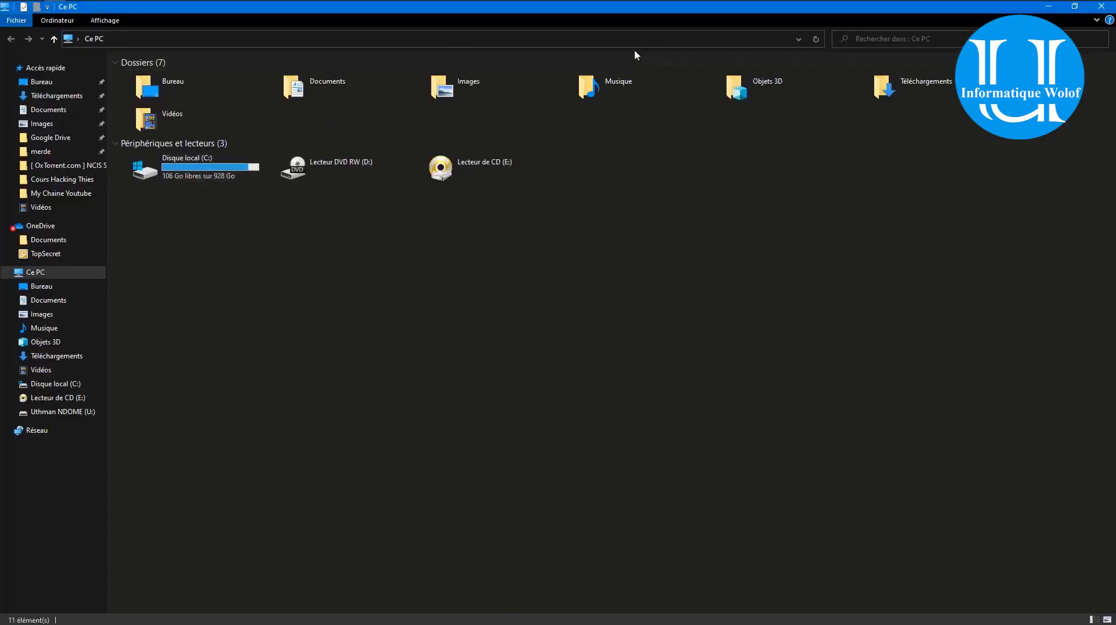
left_click(816, 42)
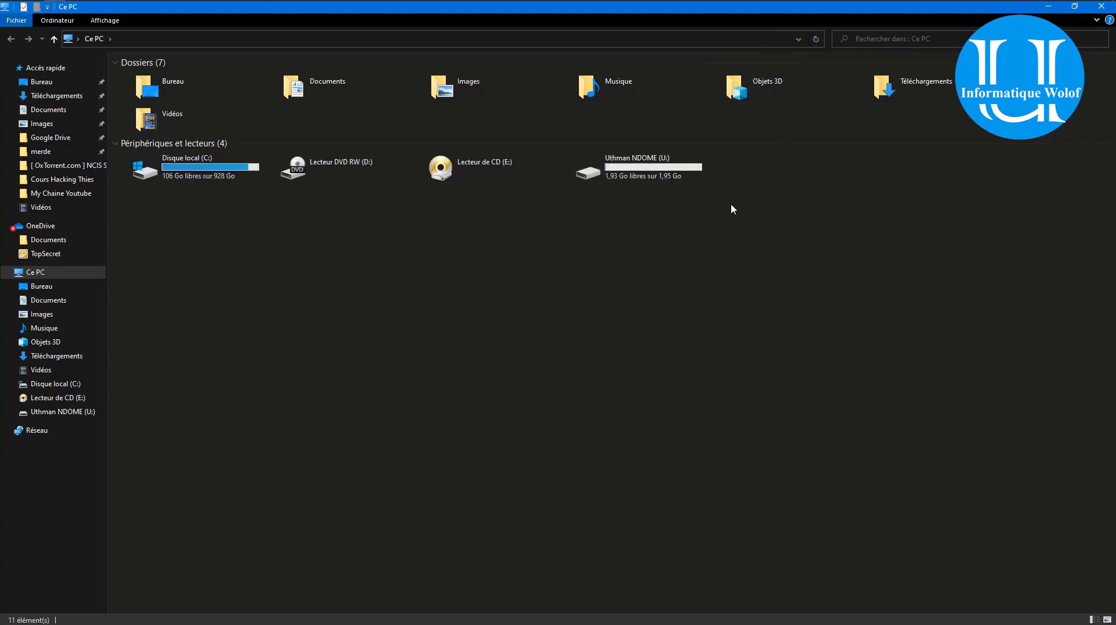
left_click_drag(749, 238, 667, 170)
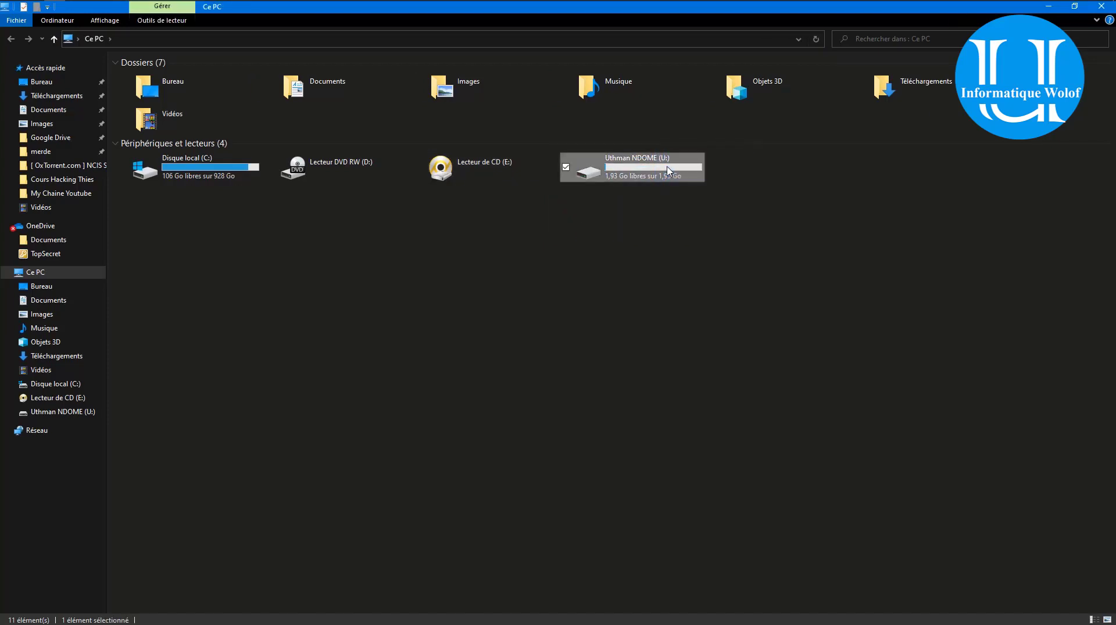
key("super+plus")
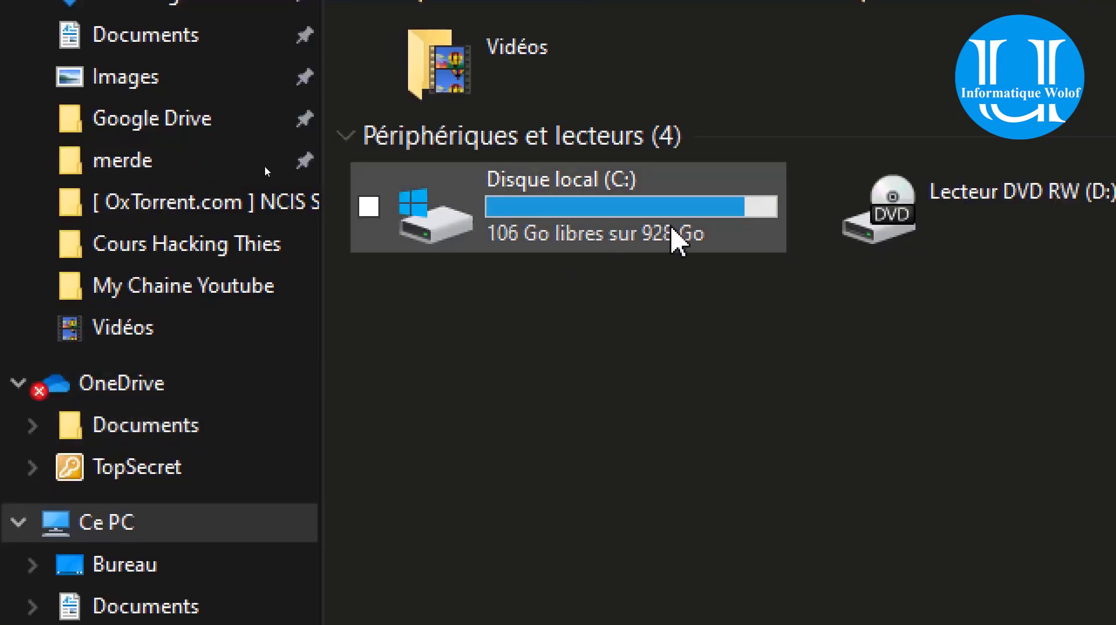
mouse_move(611, 244)
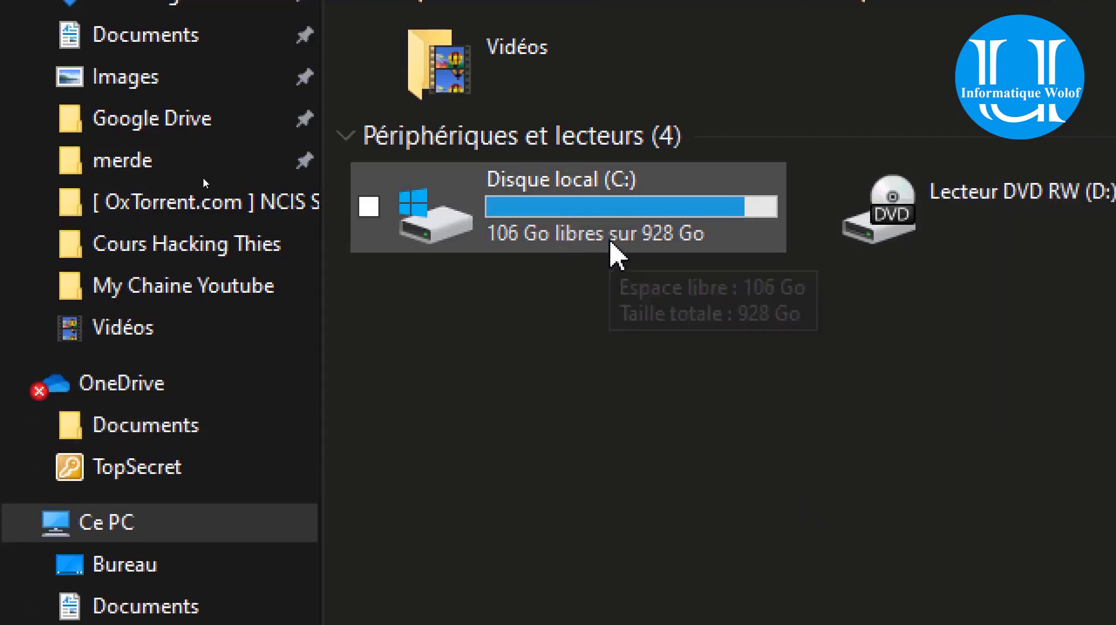